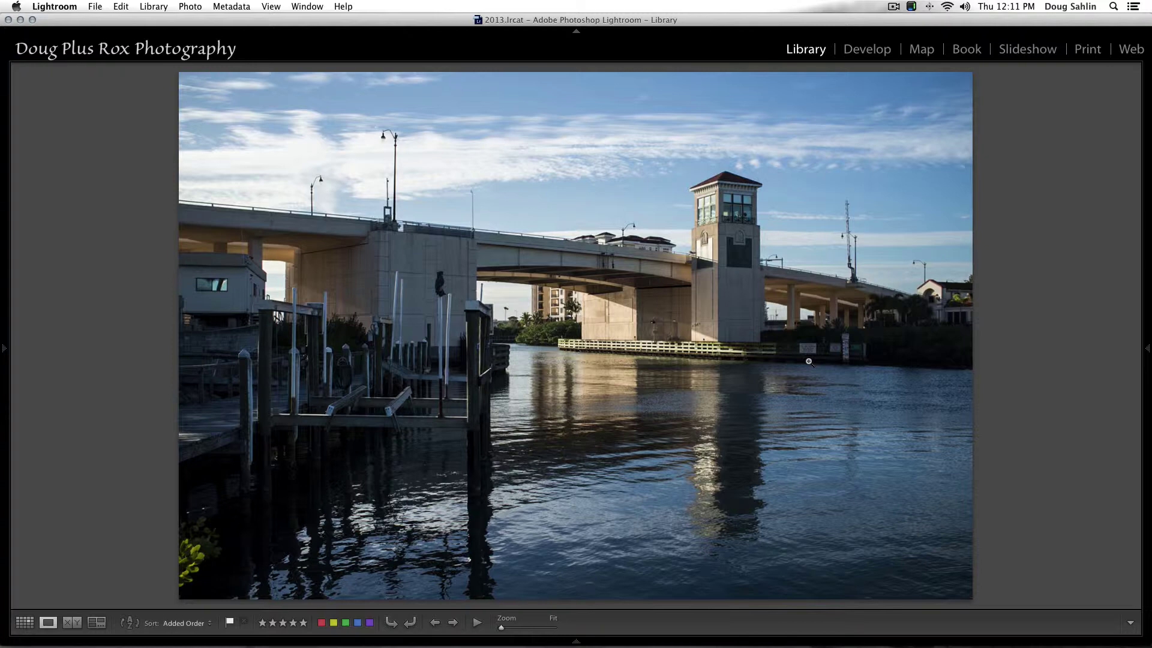
# - In Develop, set the bridge photo's Exposure to -2.00, hide the panels and call up Export One File
pyautogui.click(868, 52)
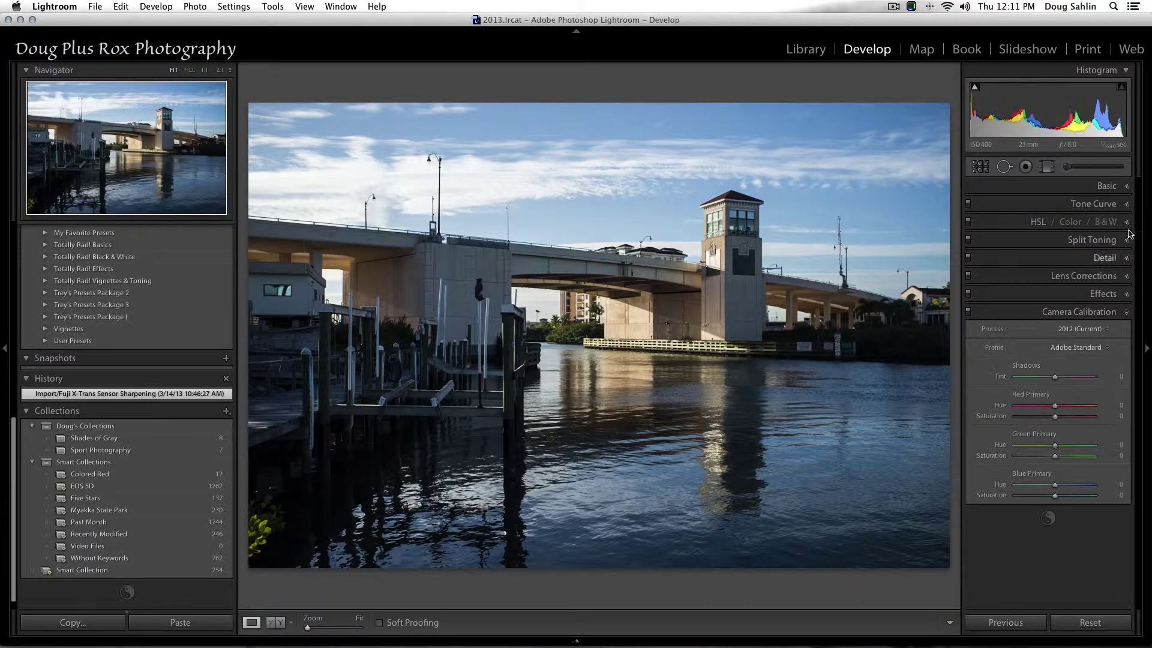
pyautogui.click(1107, 186)
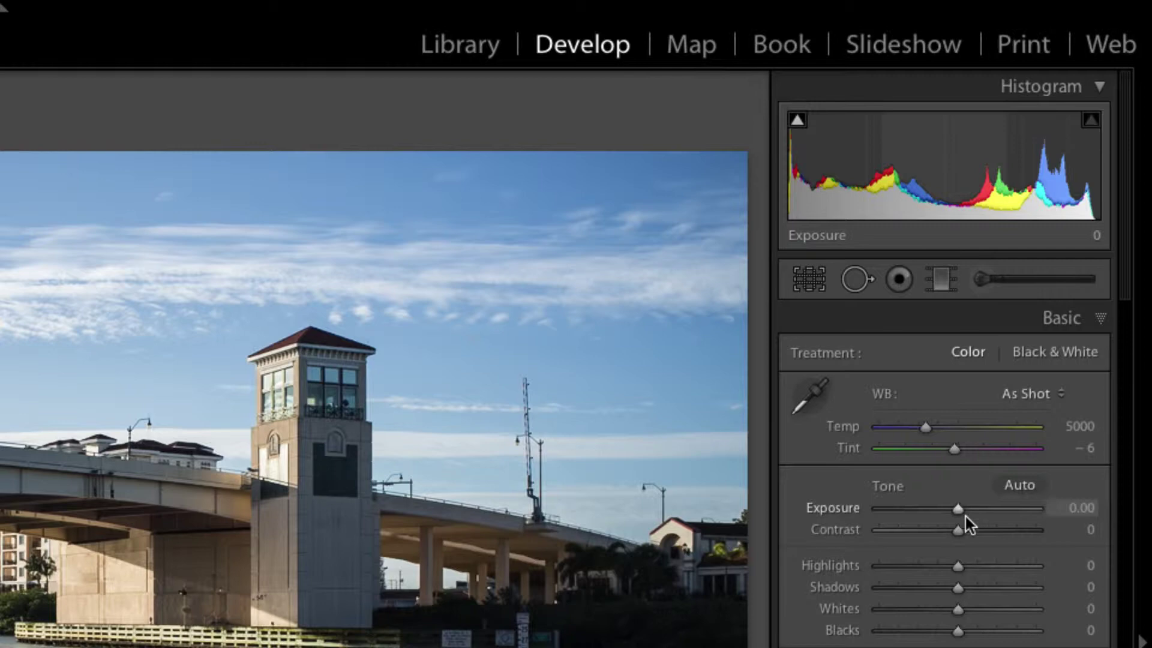
pyautogui.click(1071, 510)
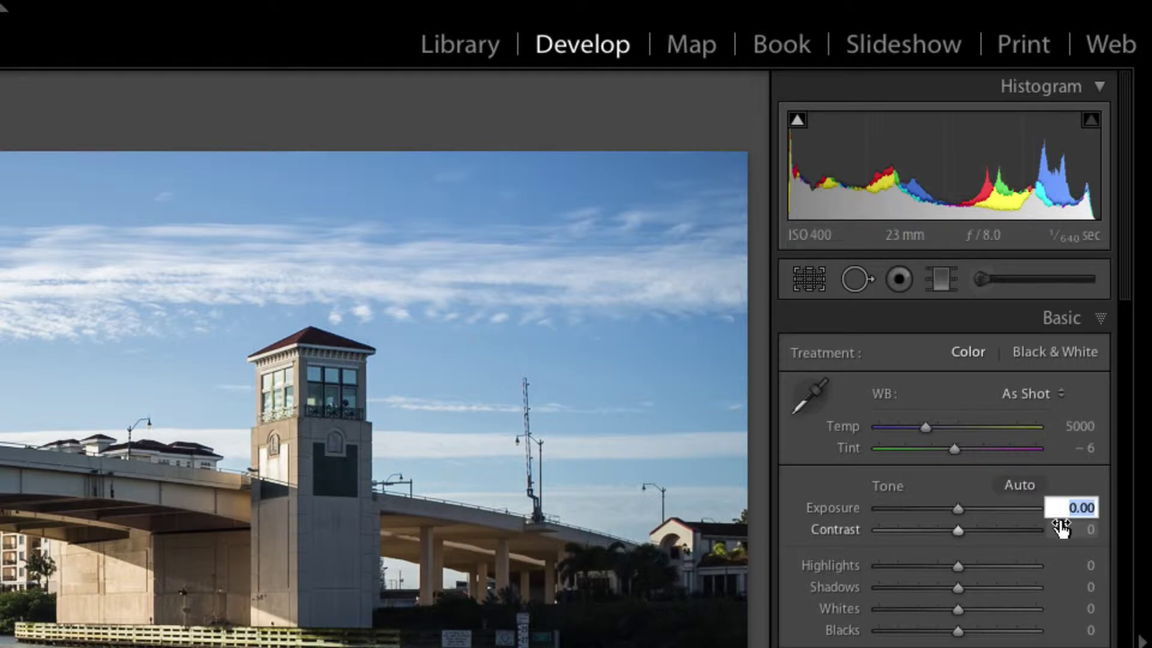
pyautogui.write('-2')
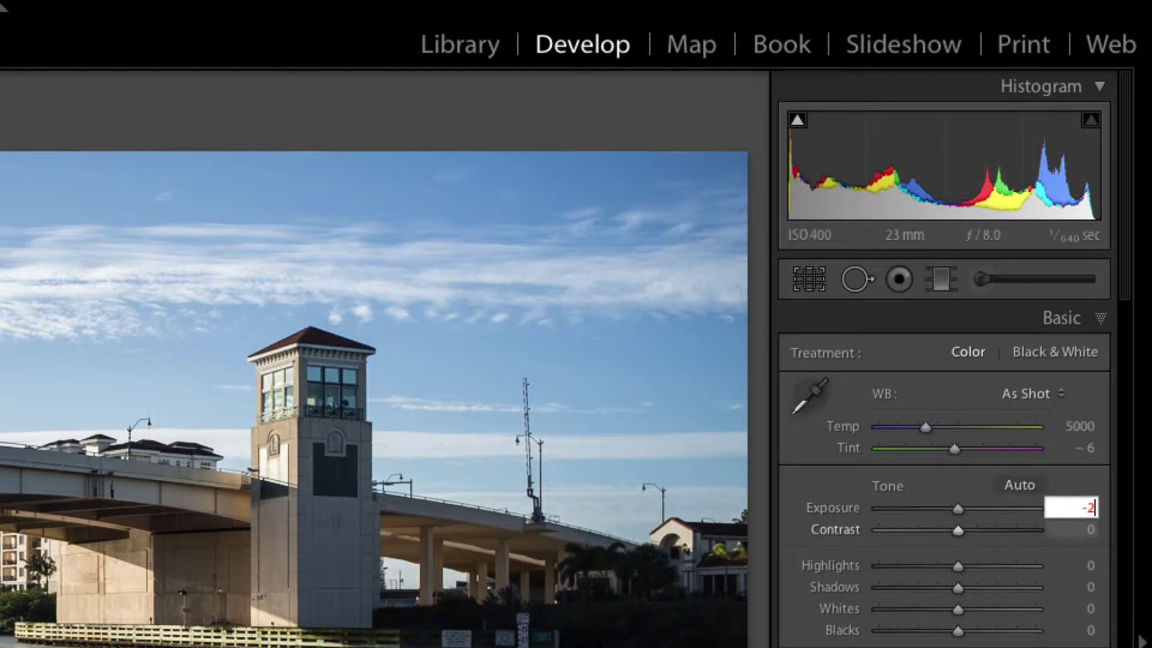
pyautogui.press('Return')
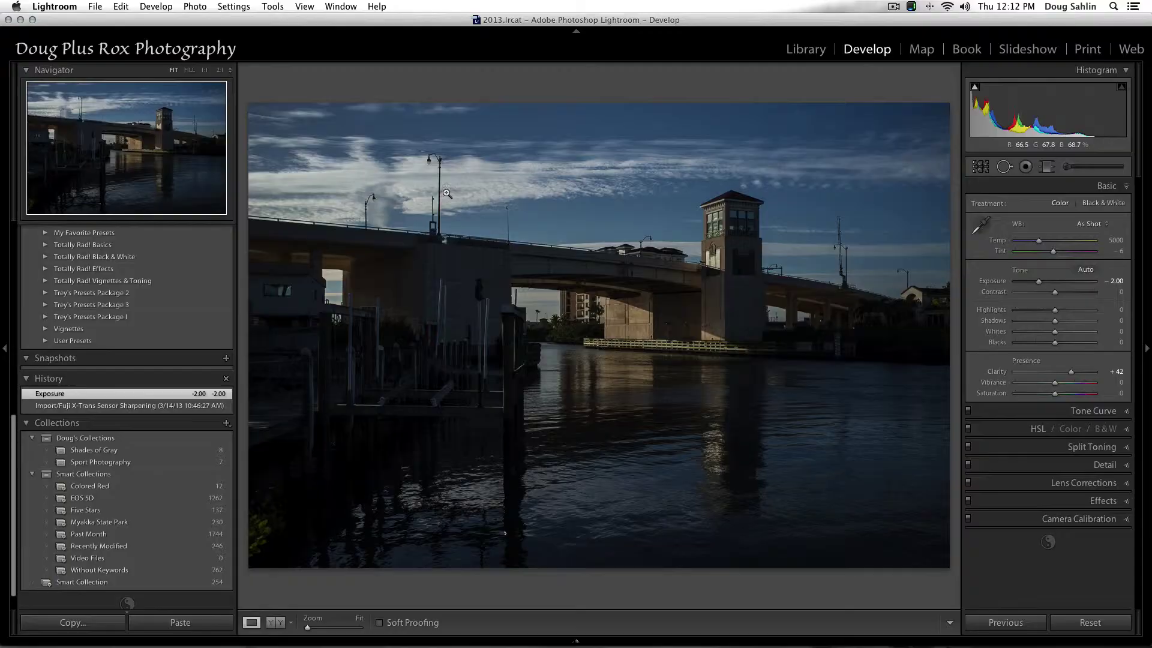
pyautogui.press('Tab')
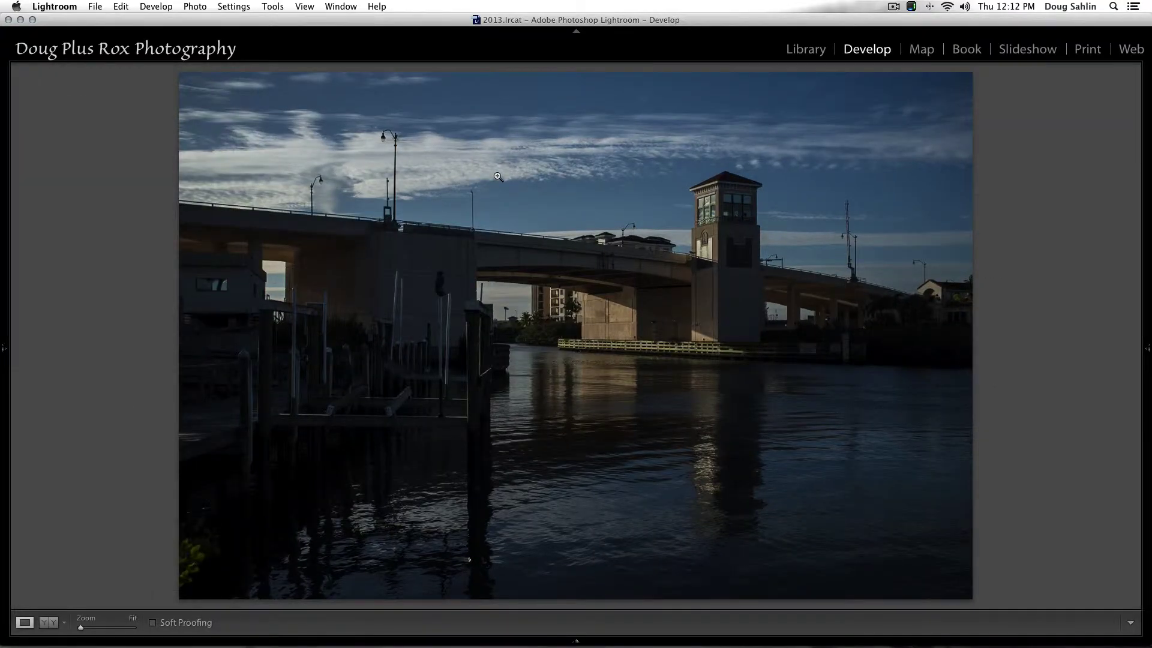
pyautogui.press('super+shift+e')
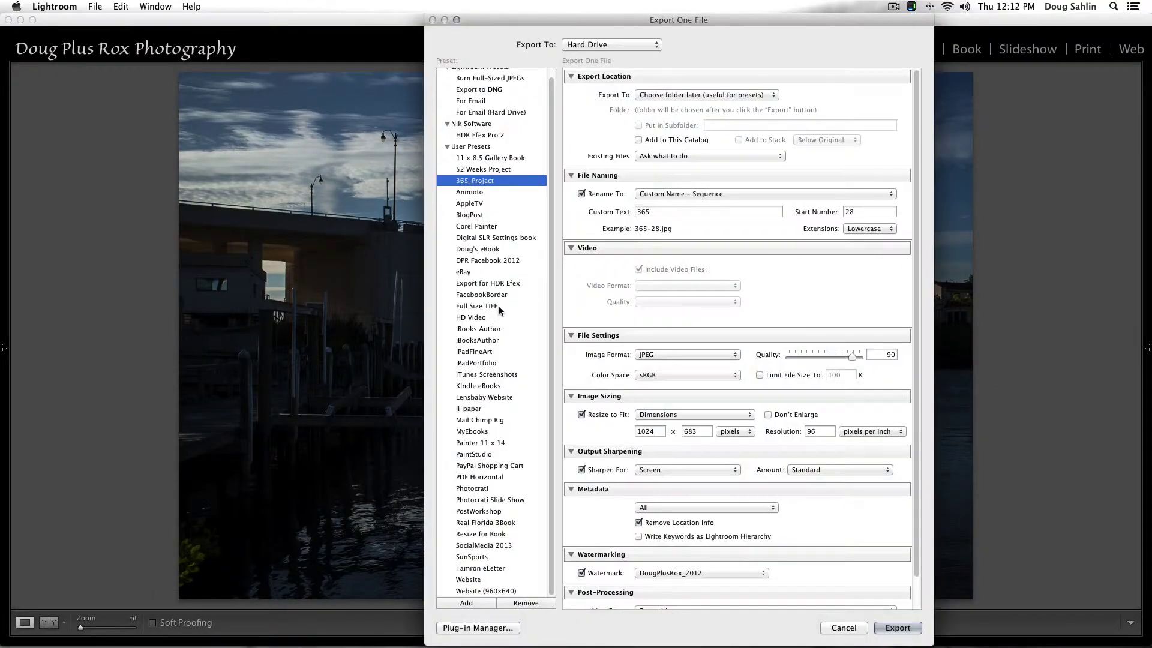
# - Export the darkened copy with the Export for HDR Efex preset, no subfolder, start number 1
pyautogui.click(477, 285)
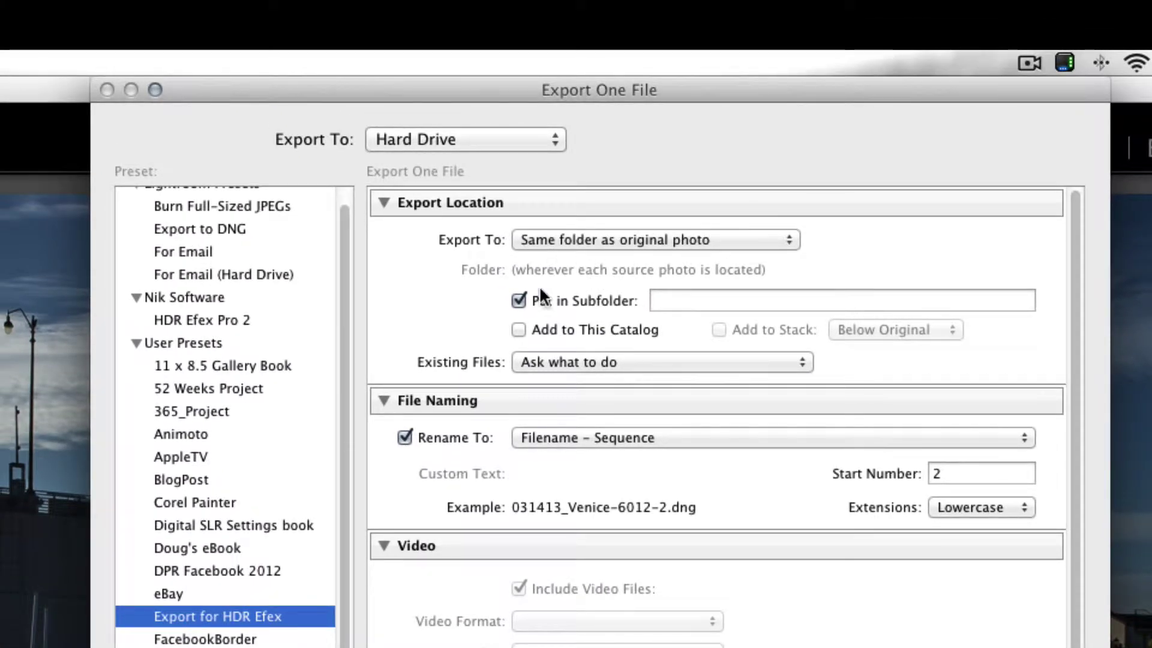
pyautogui.click(518, 301)
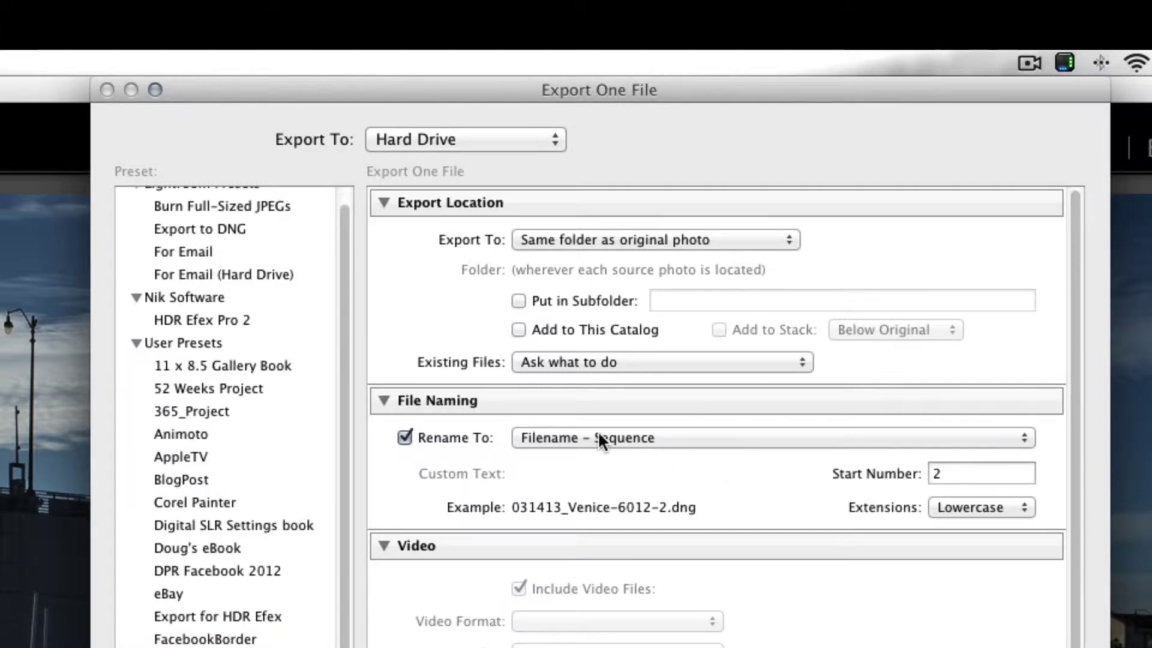
pyautogui.doubleClick(954, 474)
pyautogui.write('1')
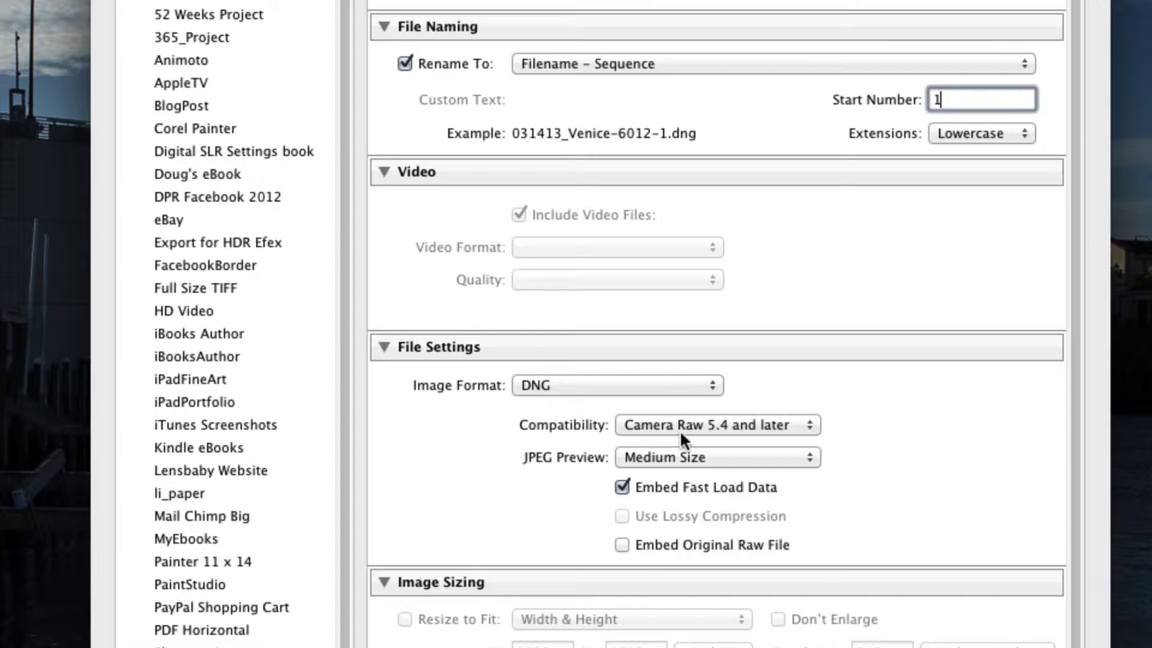
pyautogui.scroll(-1, 690, 498)
pyautogui.scroll(-8, 689, 497)
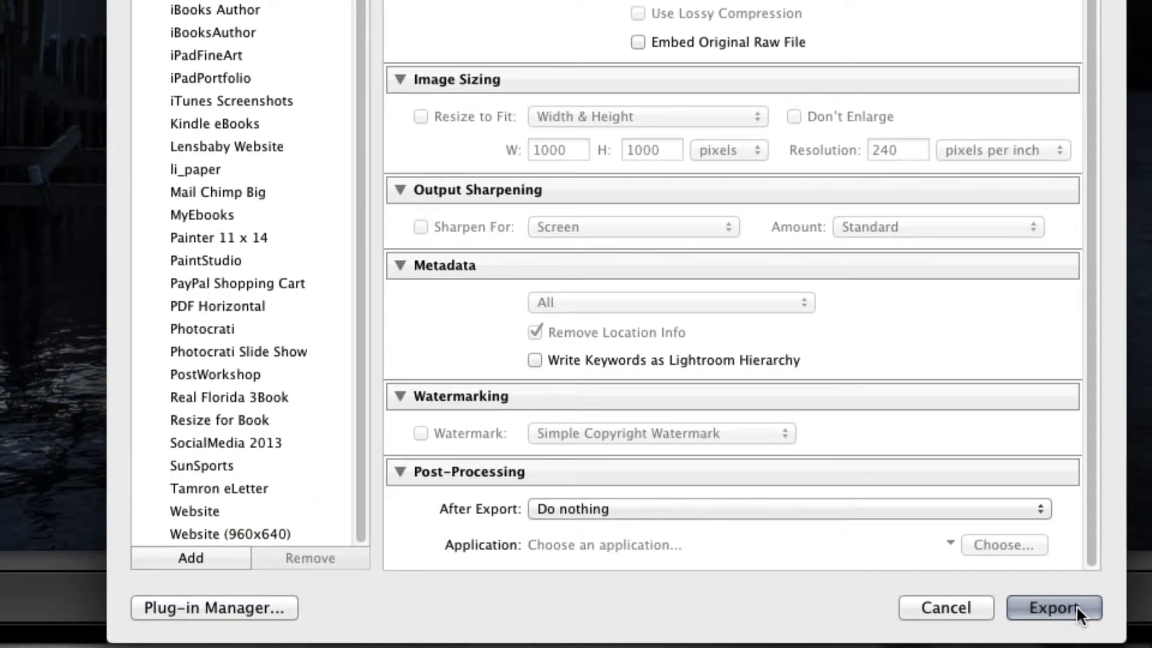
pyautogui.click(1071, 610)
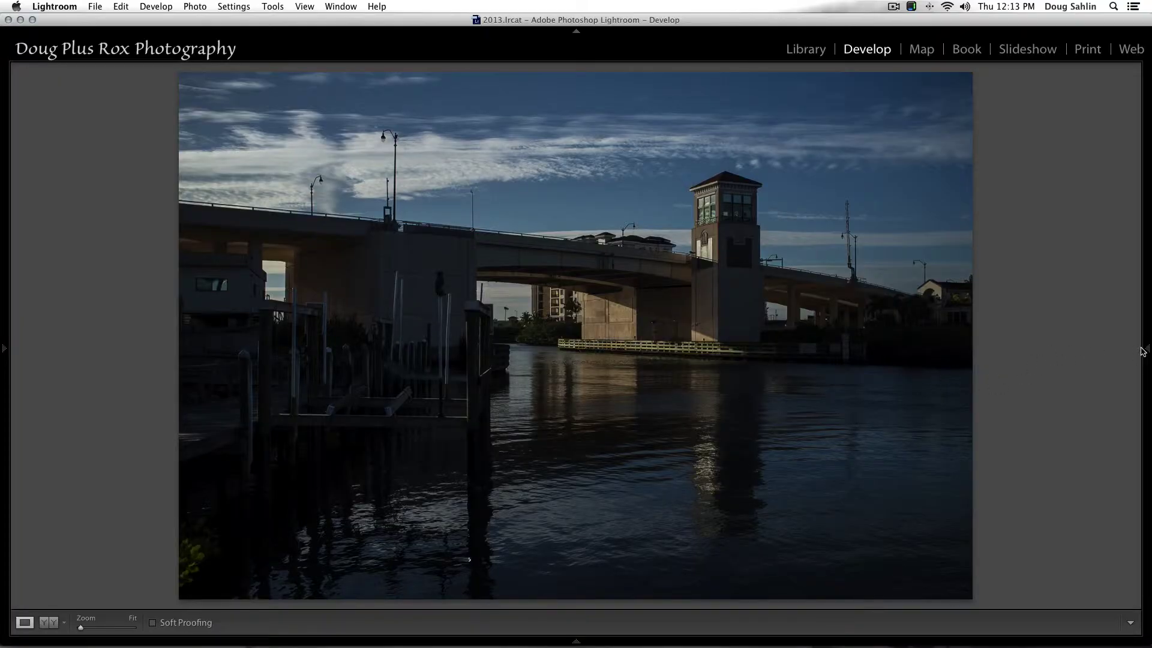
# - Reset the photo's Exposure to 0 in the Basic panel
pyautogui.moveTo(1147, 351)
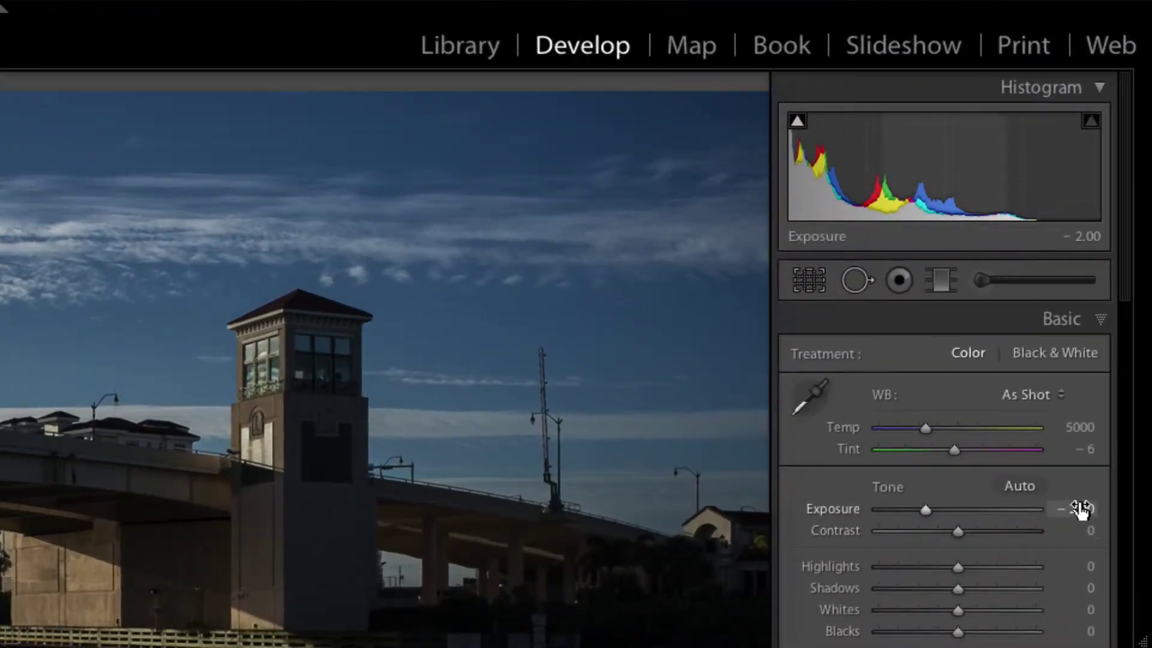
pyautogui.click(1078, 515)
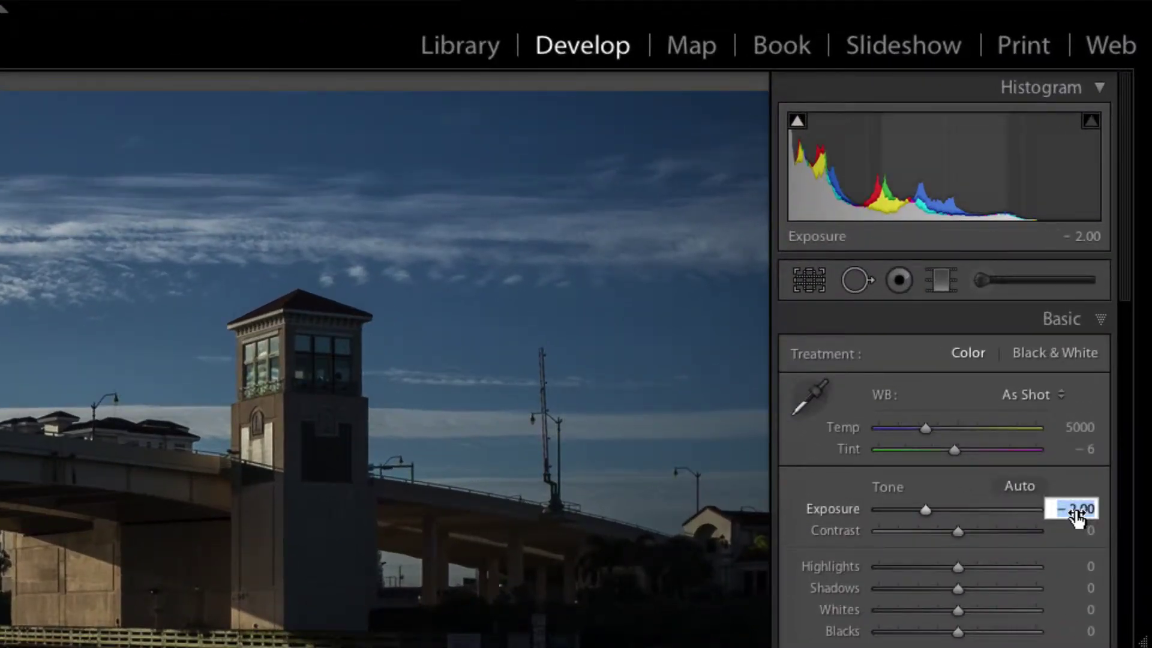
pyautogui.write('0')
pyautogui.press('Return')
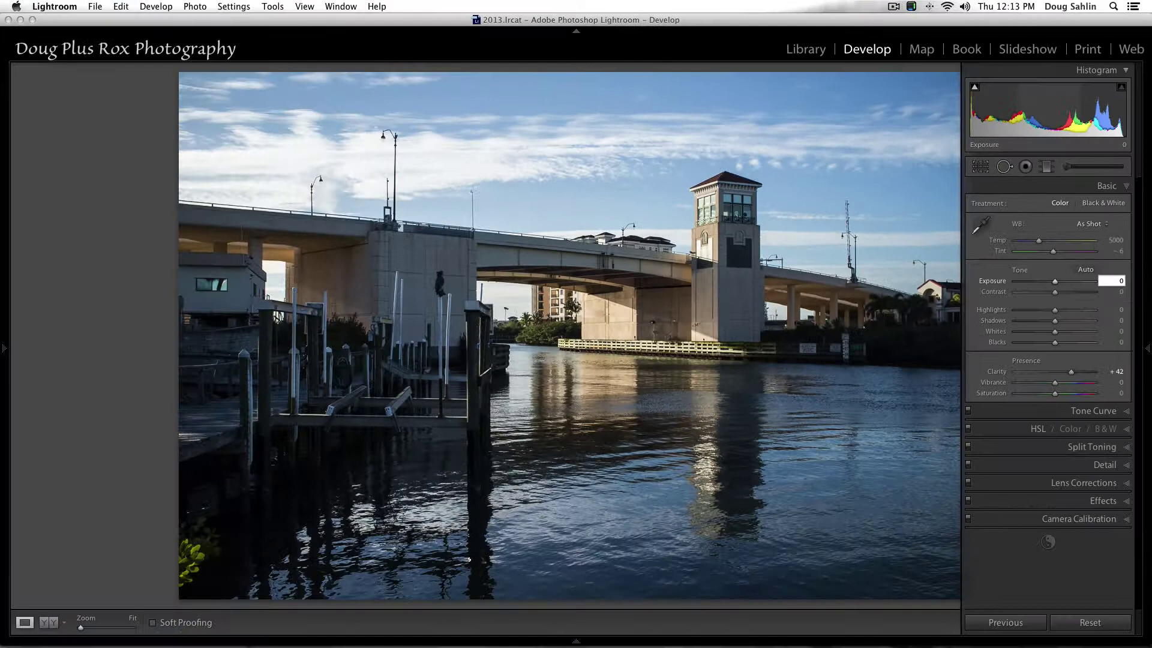
# - Reopen the export settings via File > Export and set the Start Number to 2
pyautogui.press('F8')
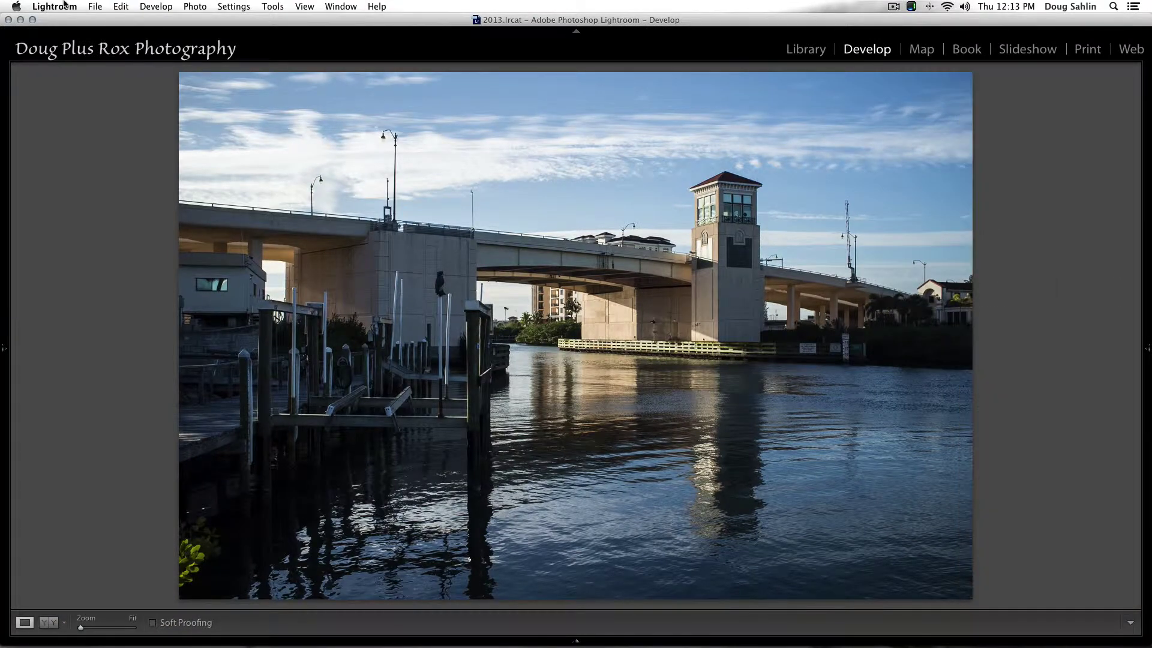
pyautogui.click(94, 7)
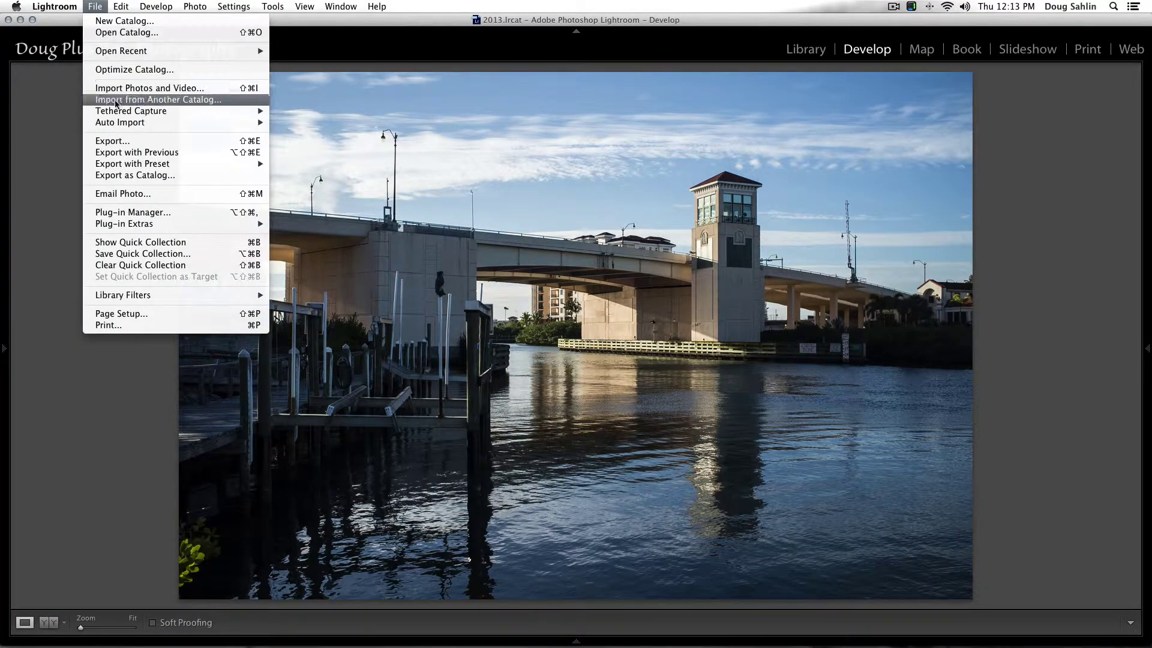
pyautogui.click(121, 140)
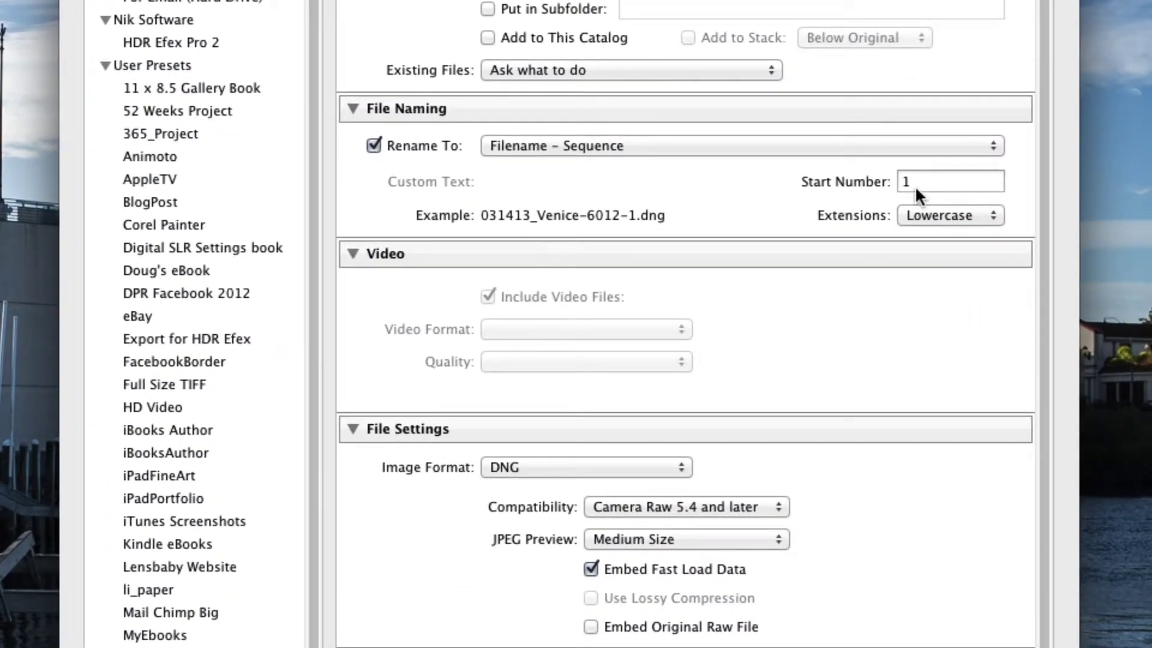
pyautogui.doubleClick(915, 185)
pyautogui.write('2')
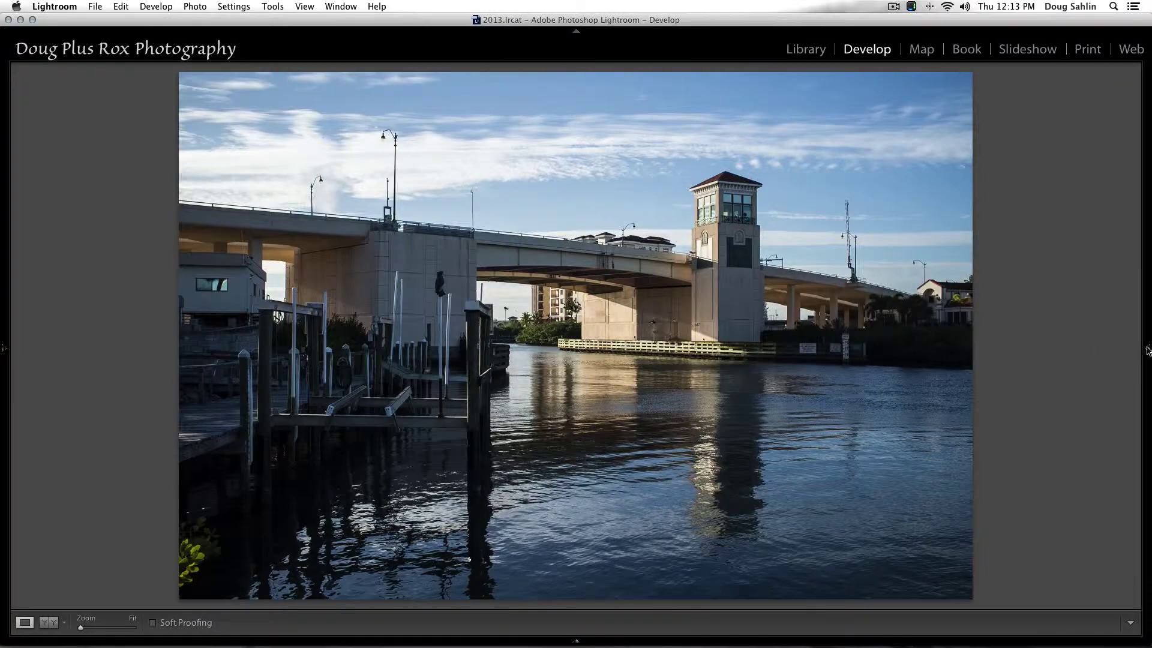
# - Brighten the photo to +2.00 Exposure
pyautogui.moveTo(1148, 351)
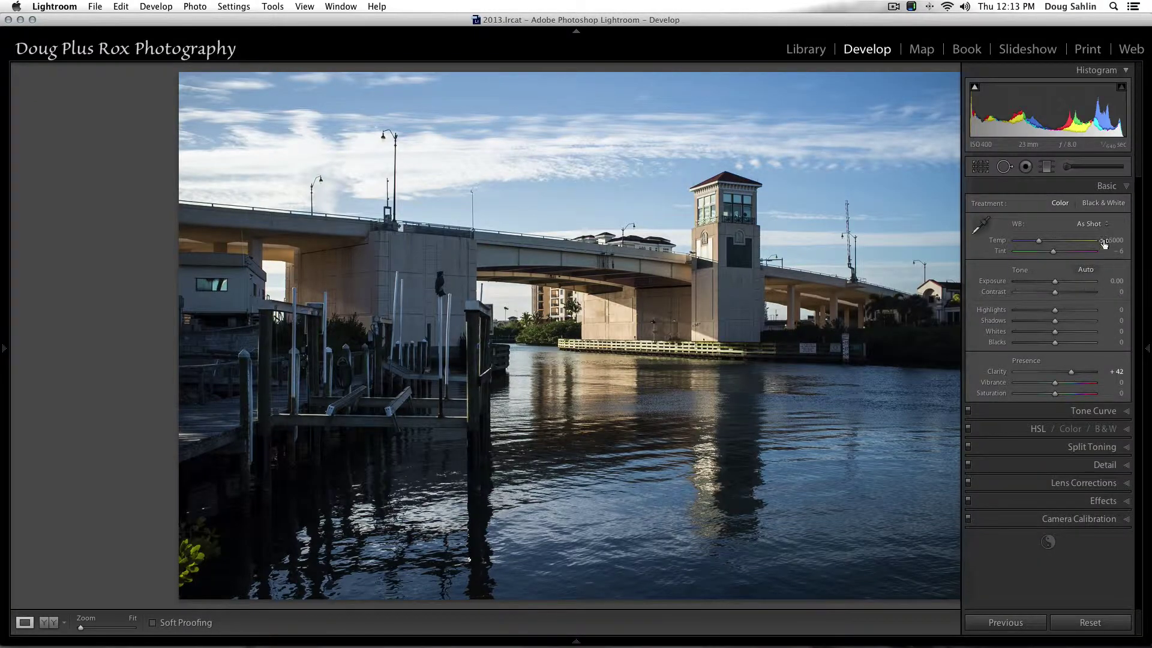
pyautogui.click(1113, 281)
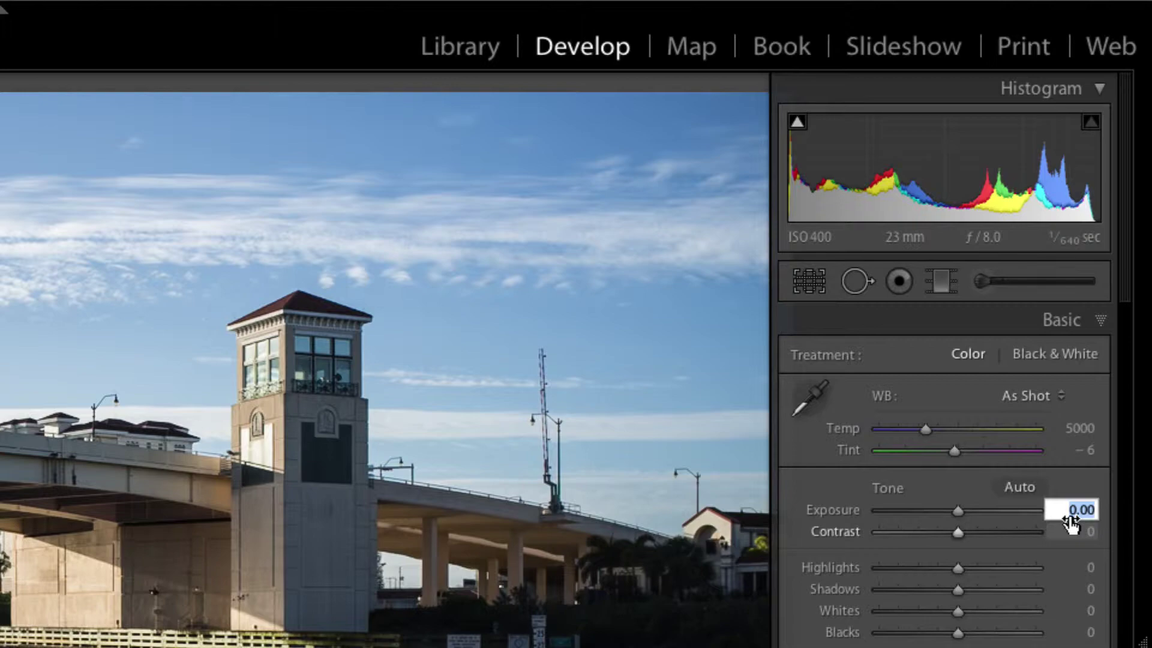
pyautogui.write('2')
pyautogui.press('Return')
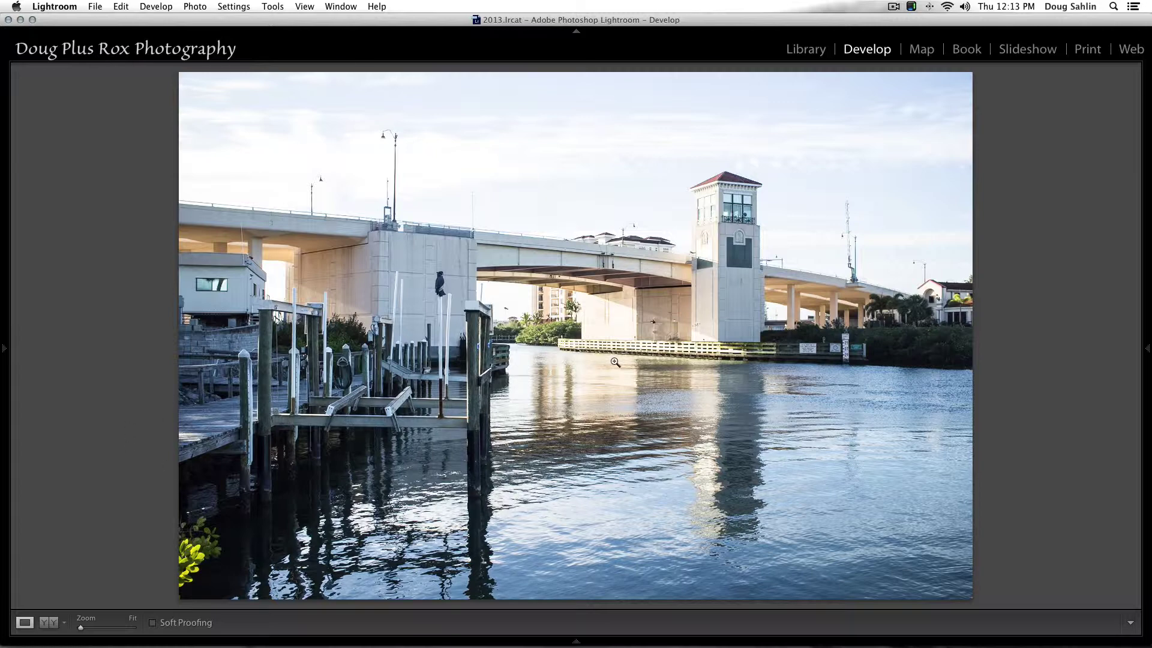
# - Export the brightened version as DNG with Start Number 3
pyautogui.press('super+shift+e')
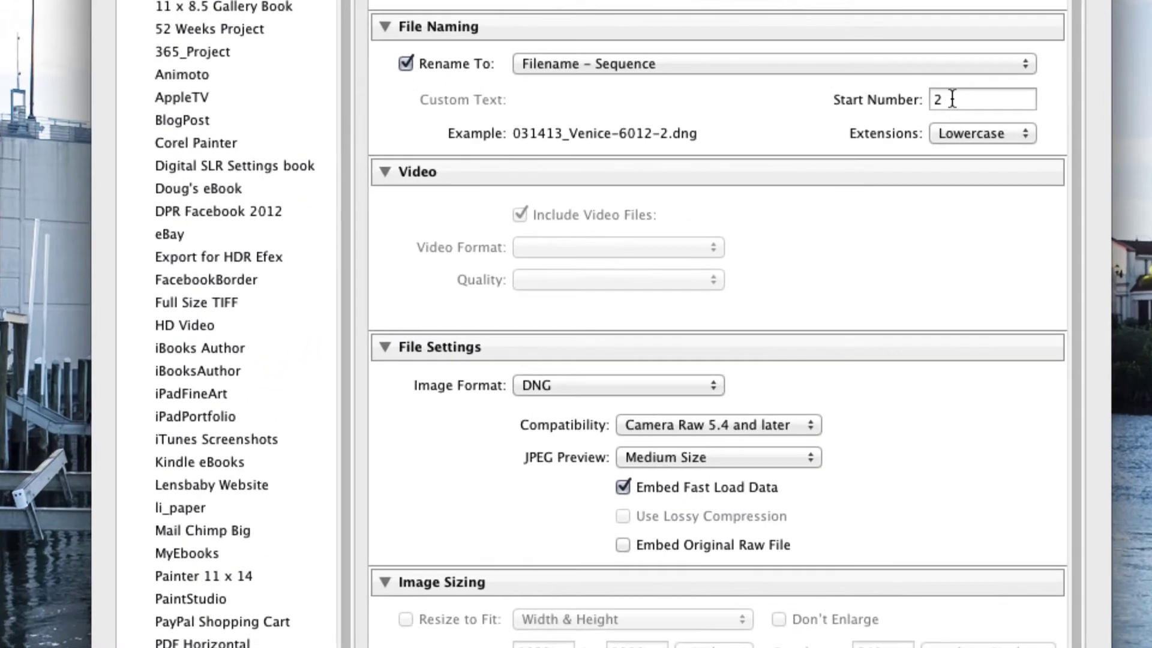
pyautogui.click(845, 211)
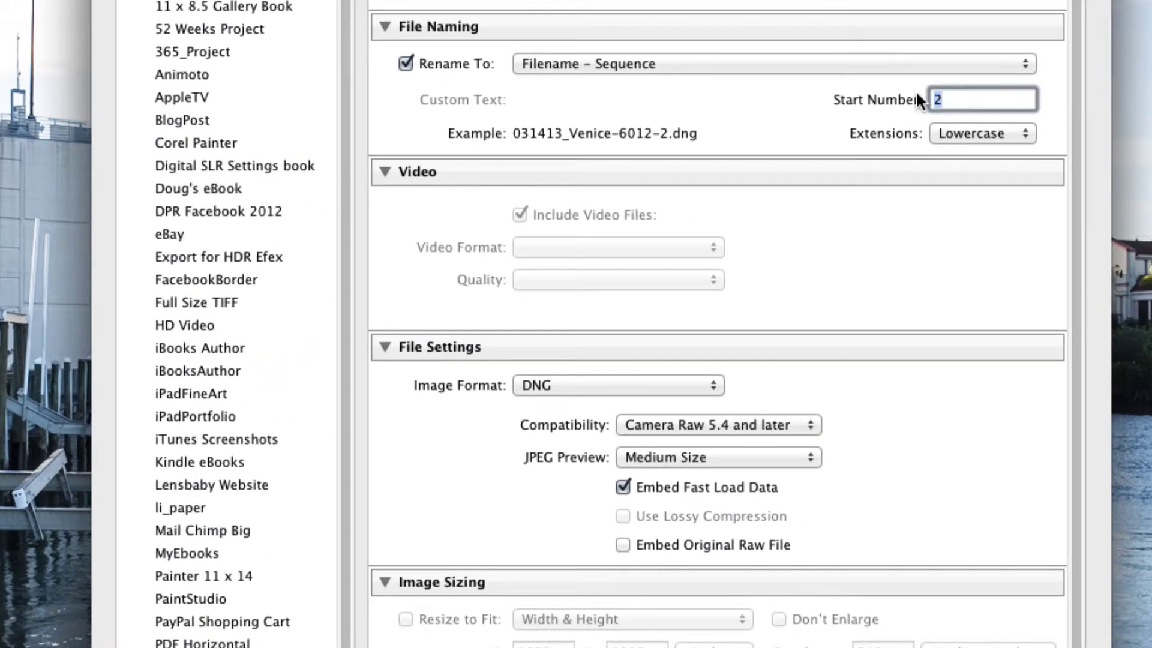
pyautogui.write('3')
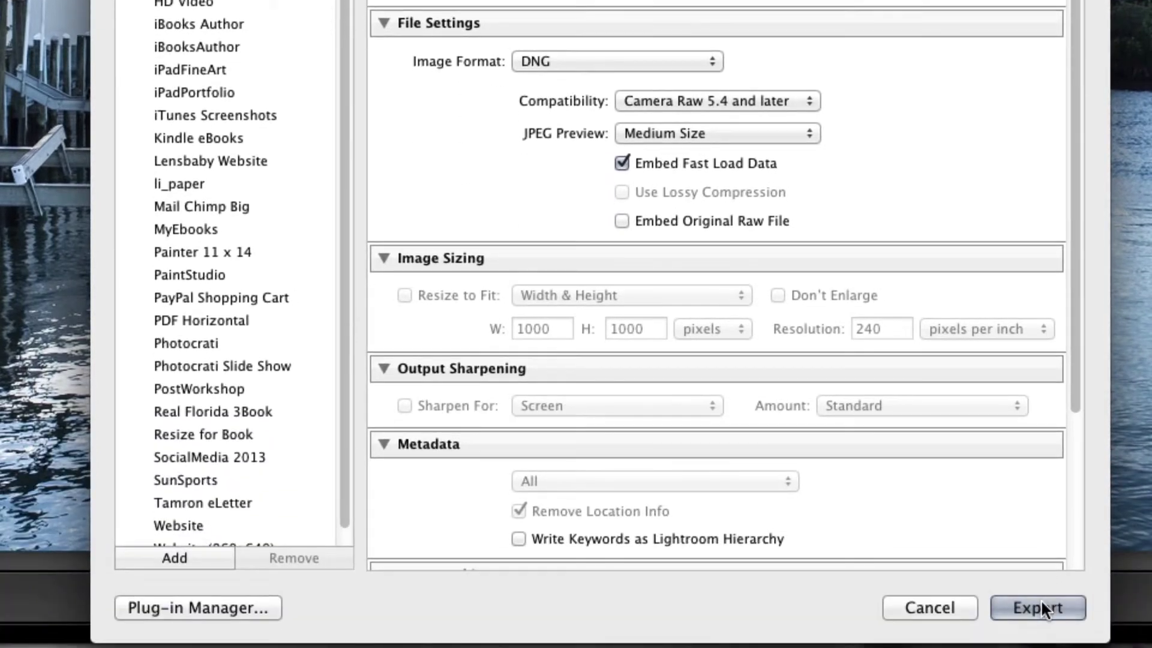
pyautogui.click(1041, 603)
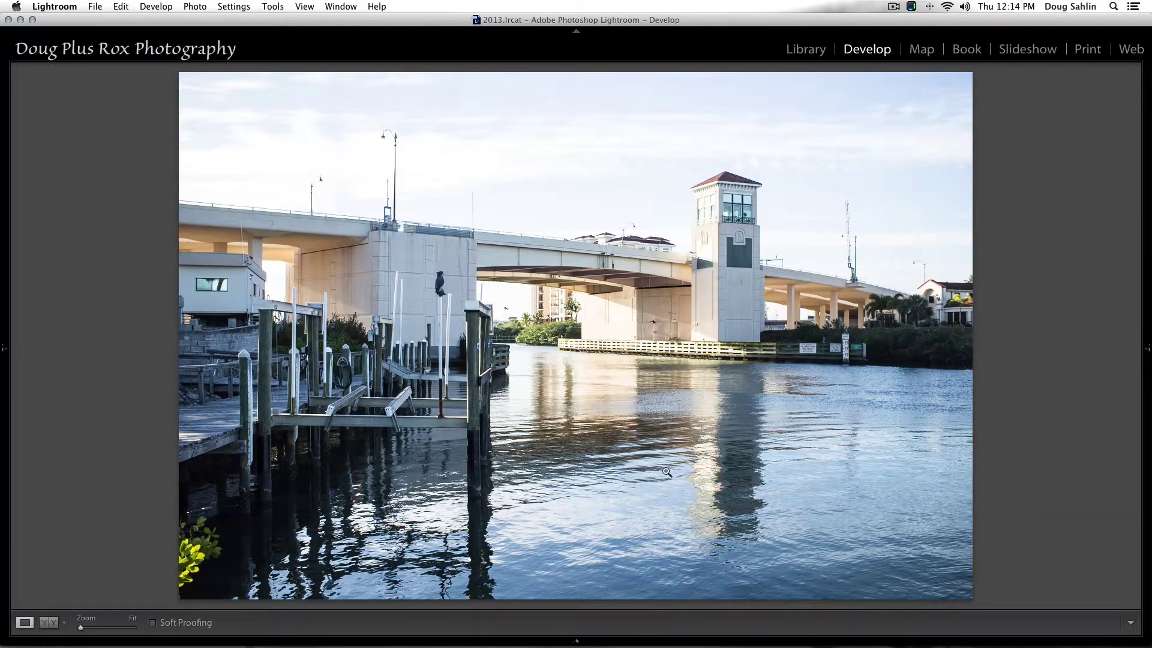
# - In the Library, select the 031413_Venice folder
pyautogui.click(817, 53)
pyautogui.moveTo(8, 352)
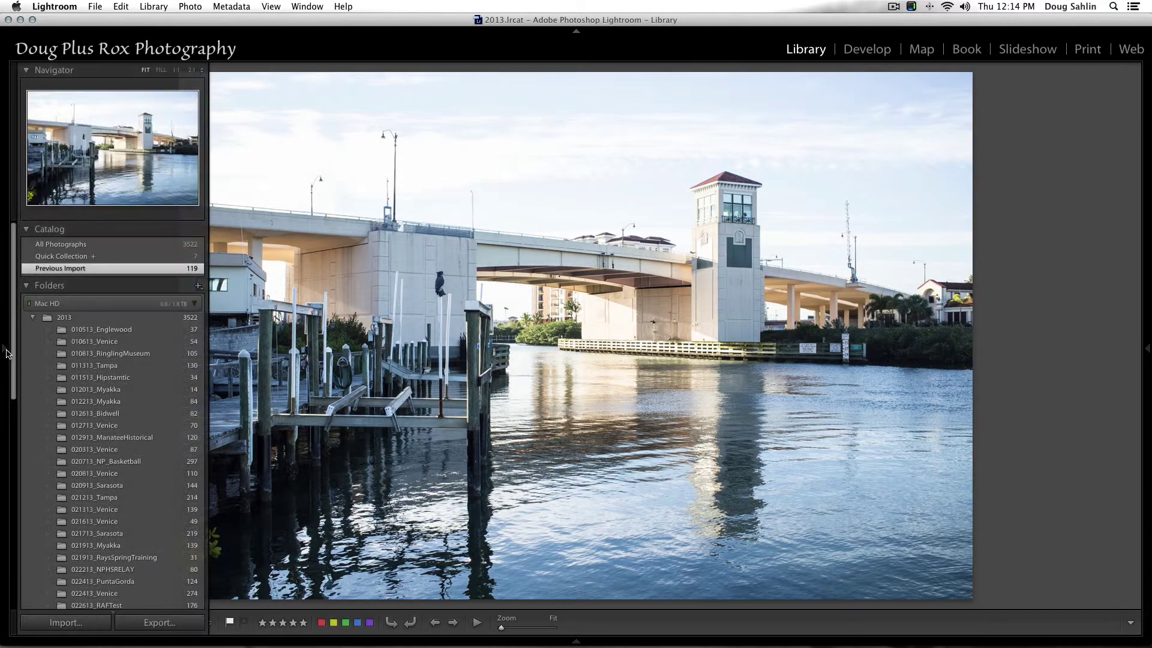
pyautogui.moveTo(12, 354); pyautogui.dragTo(12, 467)
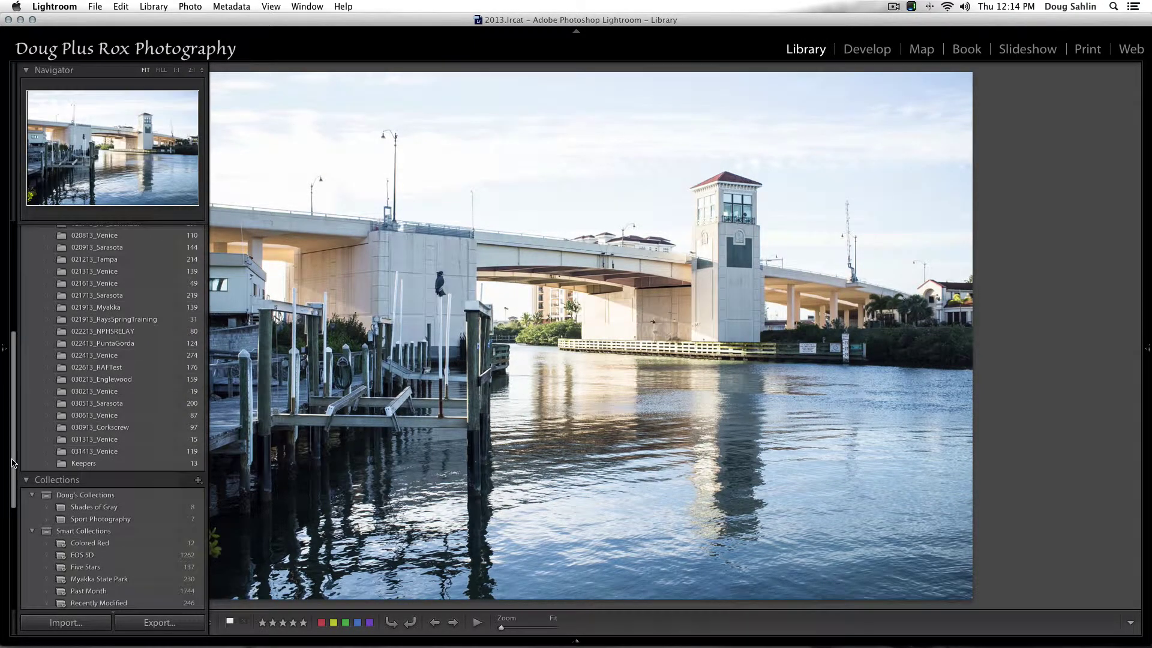
pyautogui.click(114, 451)
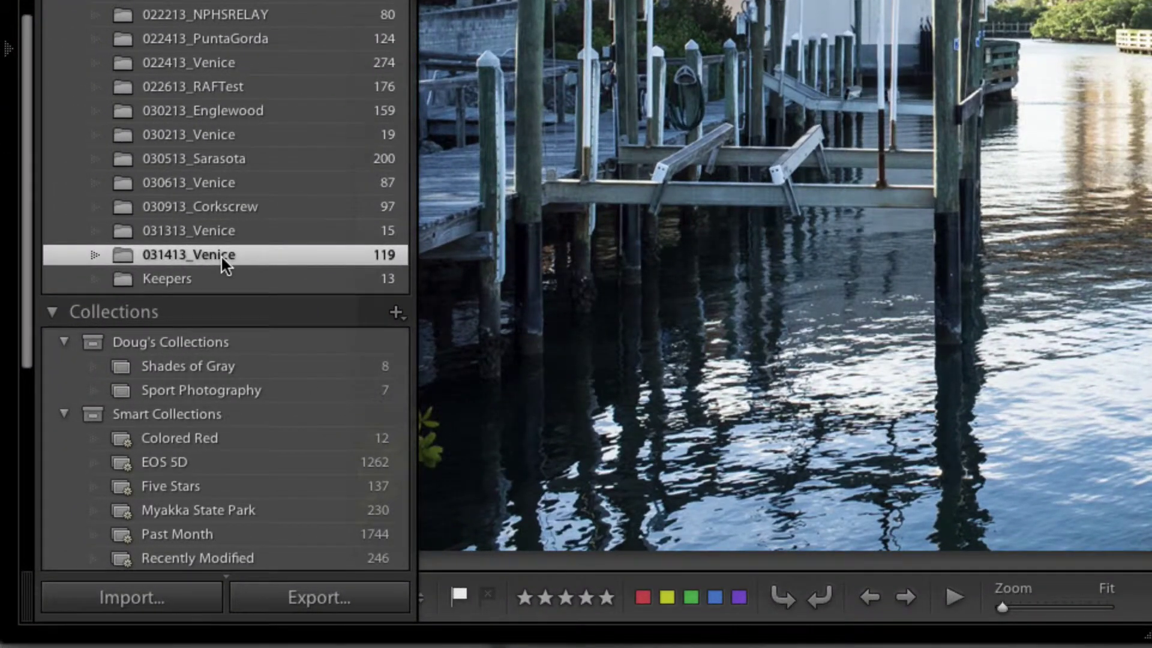
# - Synchronize the 031413_Venice folder and import its three new DNG exposure copies
pyautogui.rightClick(228, 255)
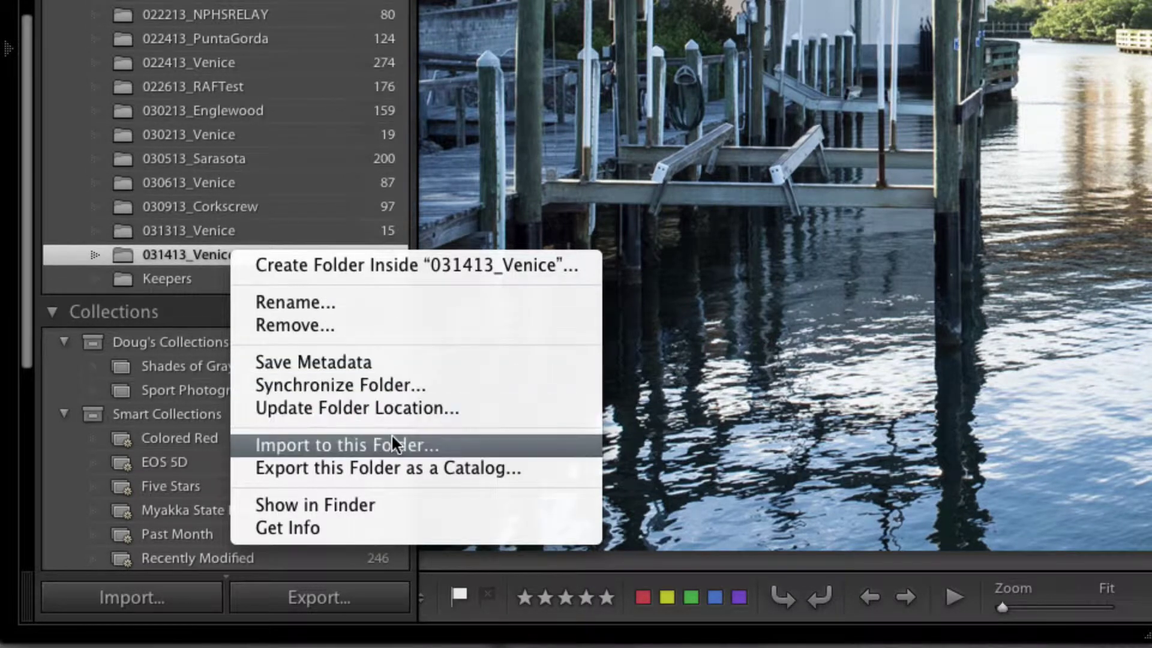
pyautogui.click(385, 385)
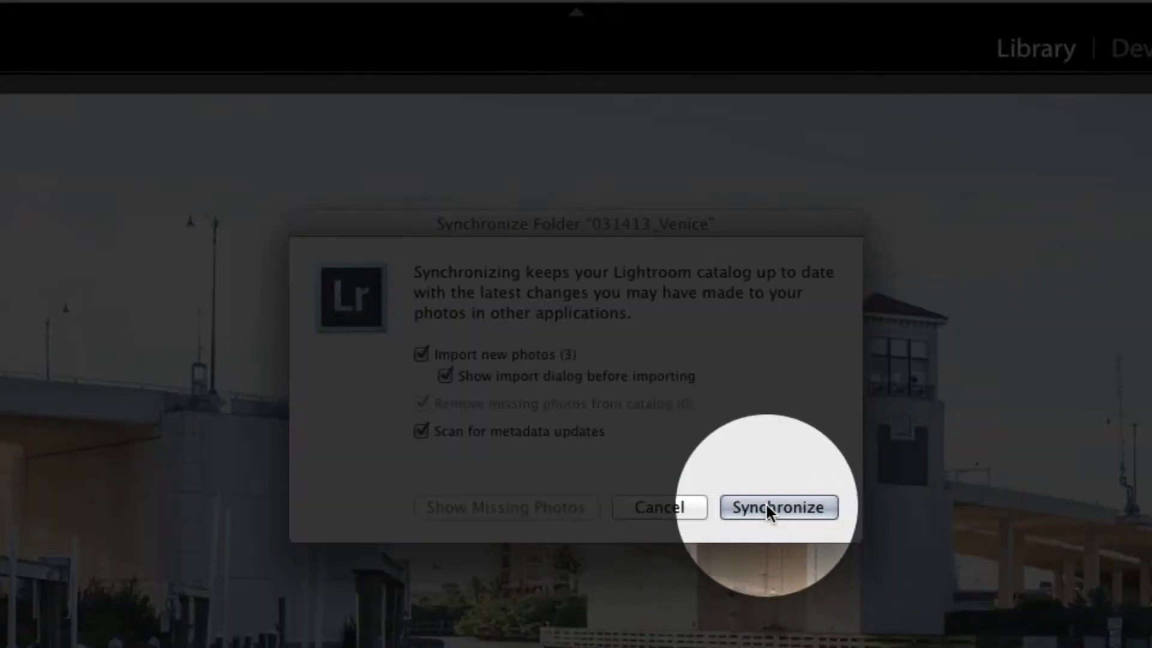
pyautogui.click(766, 505)
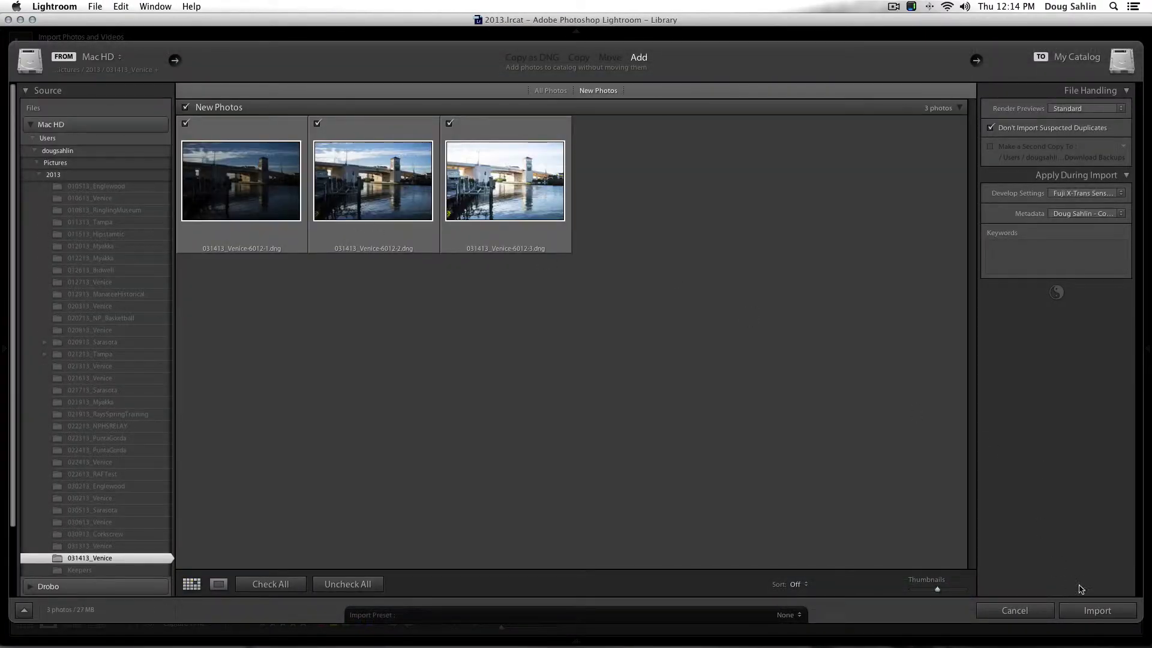
pyautogui.click(1089, 607)
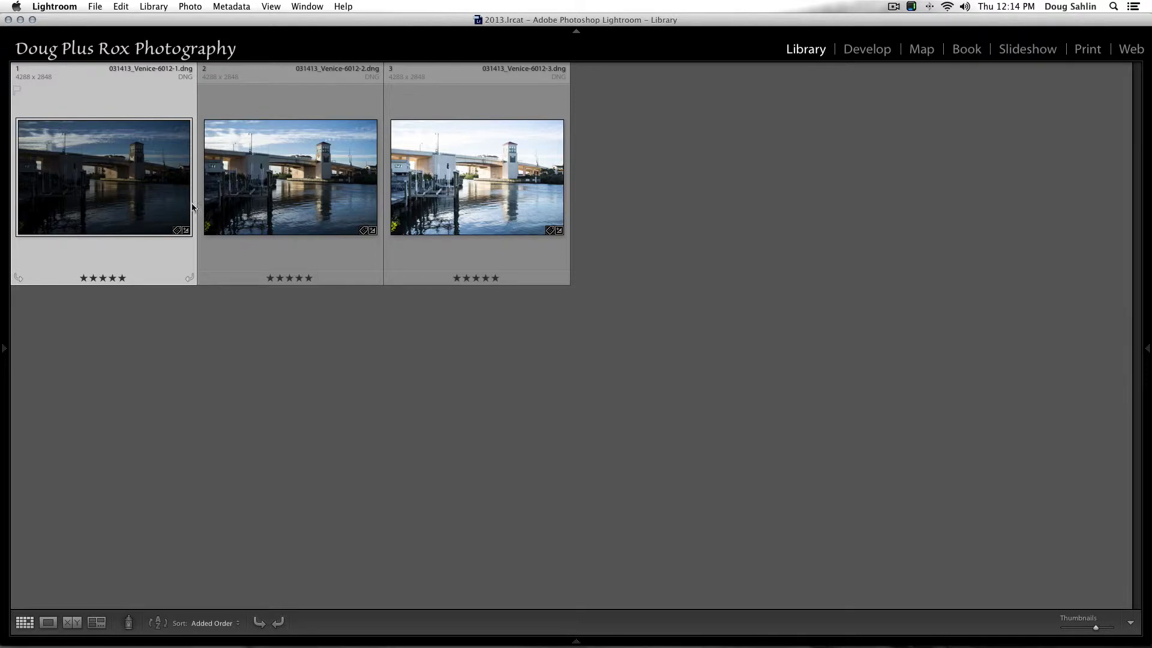
# - Select all three Venice-6012 copies and export them with the HDR Efex Pro 2 preset
pyautogui.keyDown('shift'); pyautogui.click(298, 206); pyautogui.keyUp('shift')
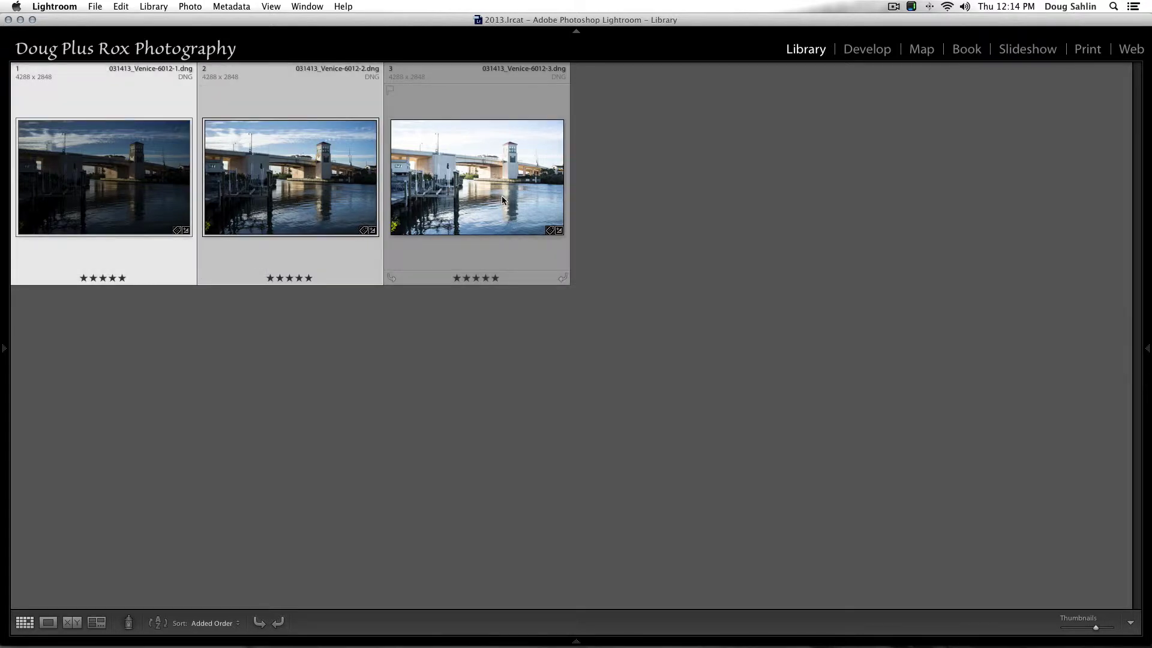
pyautogui.keyDown('shift'); pyautogui.click(502, 198); pyautogui.keyUp('shift')
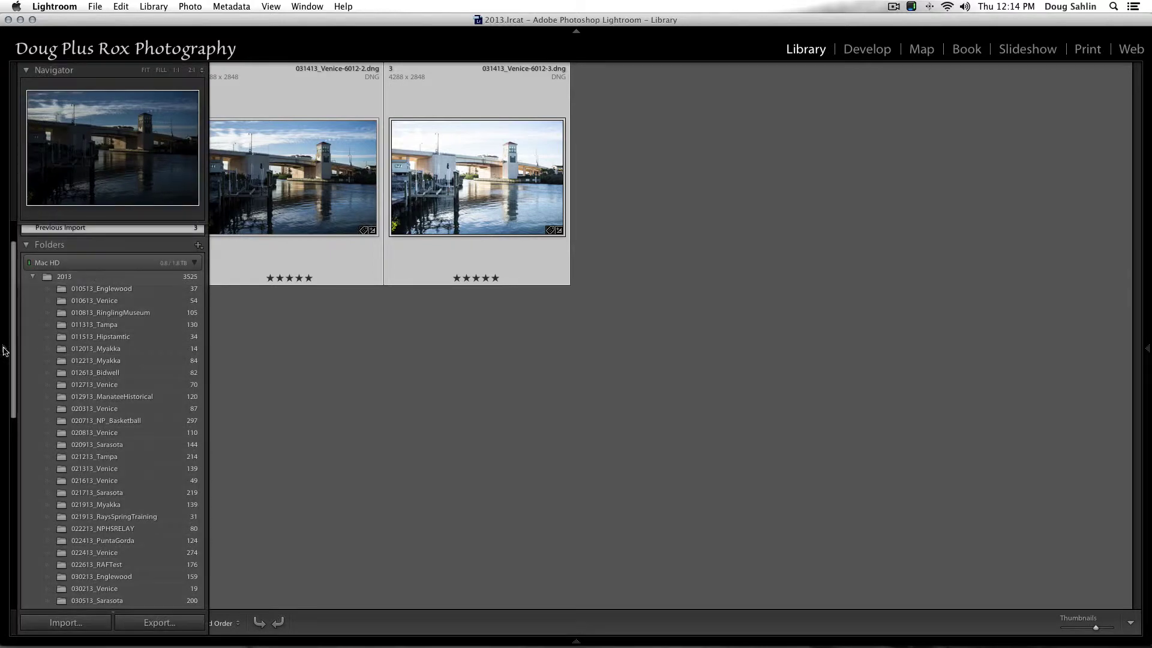
pyautogui.click(94, 7)
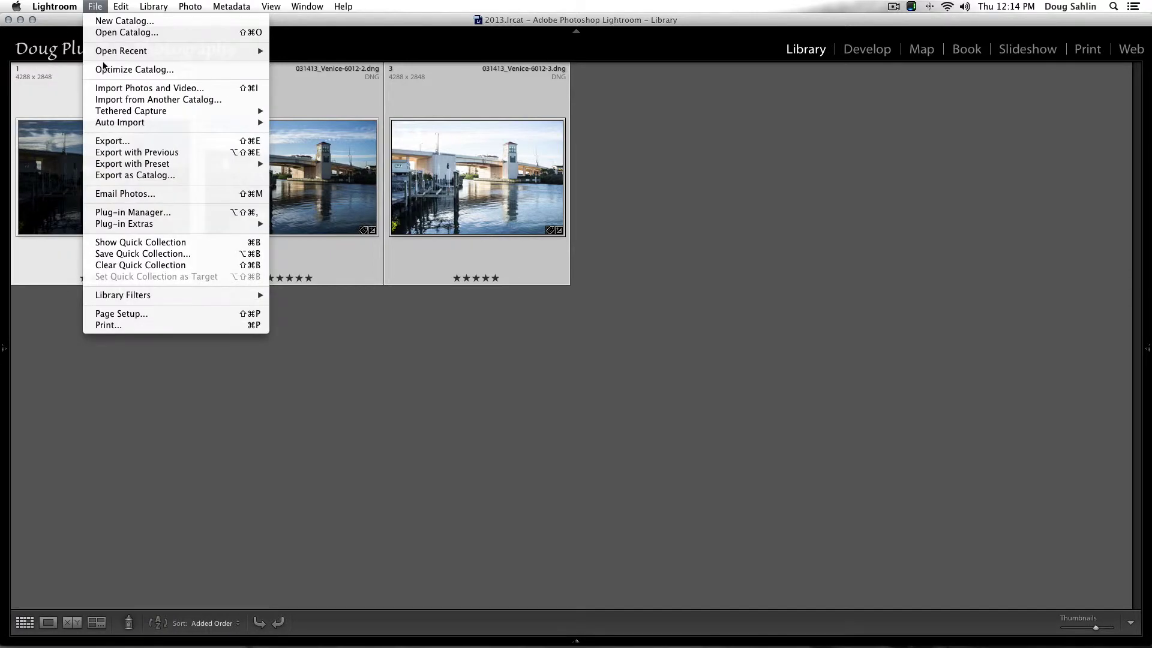
pyautogui.click(120, 139)
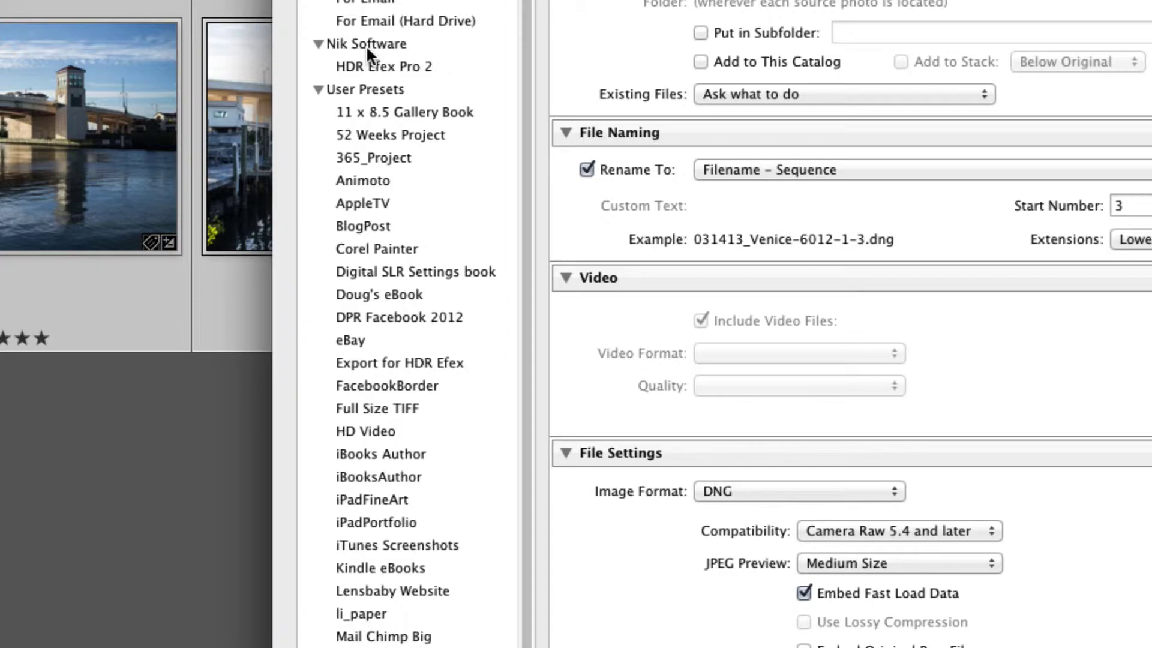
pyautogui.click(367, 66)
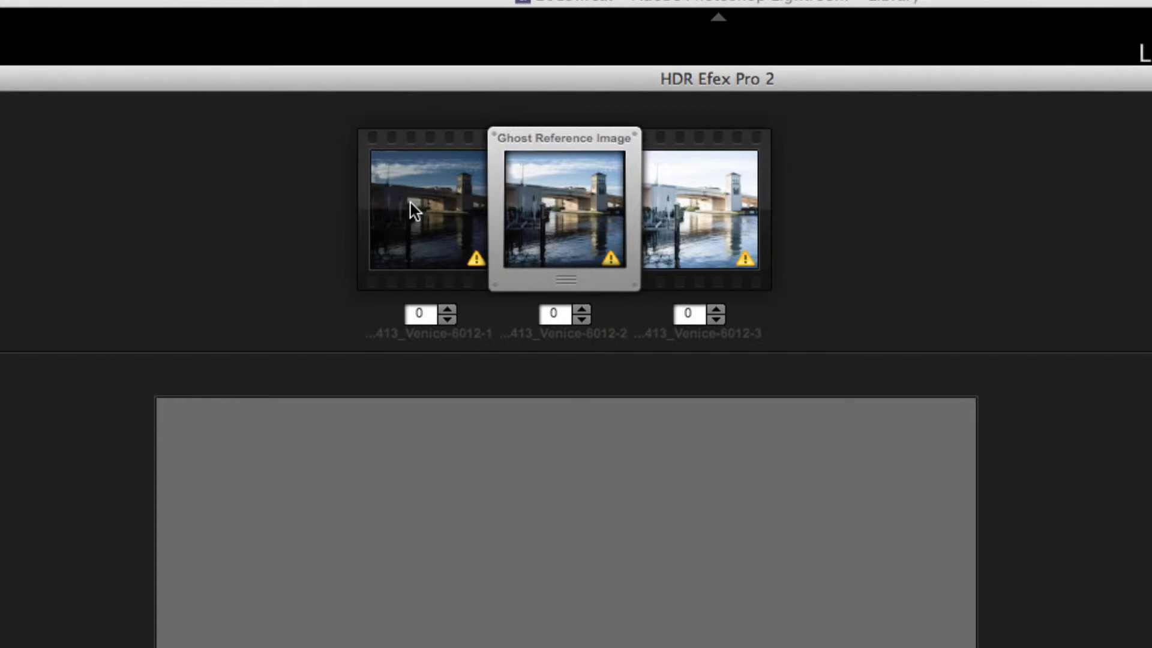
# - Set the dark first copy's exposure value to -2 EV
pyautogui.click(410, 204)
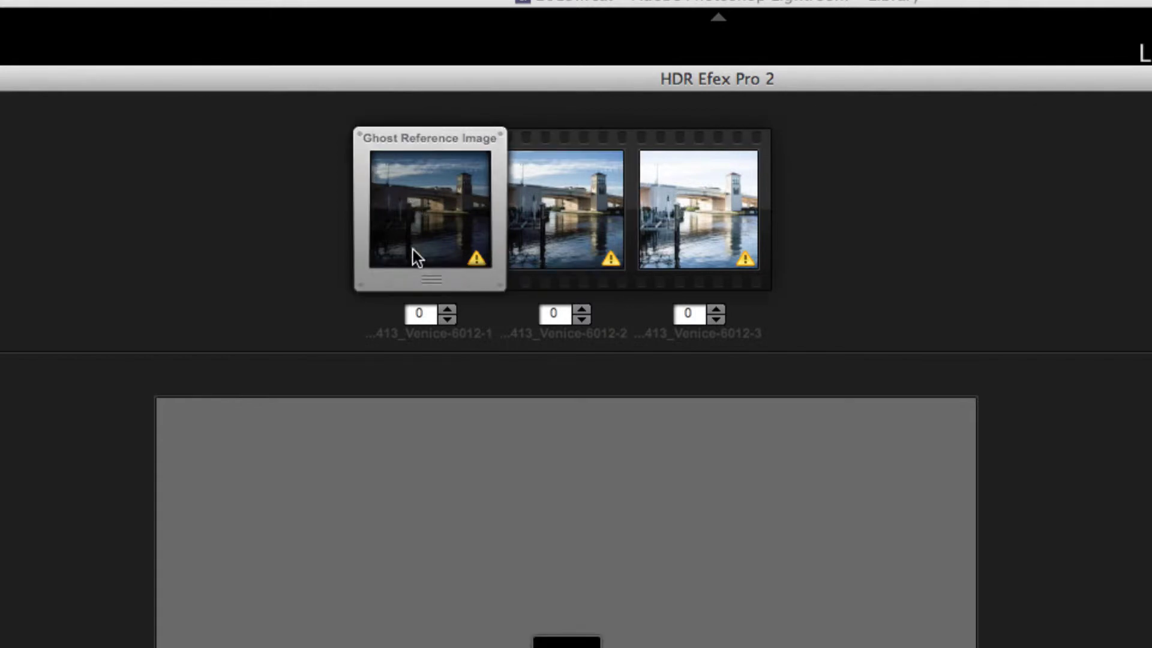
pyautogui.click(448, 321)
pyautogui.click(448, 321)
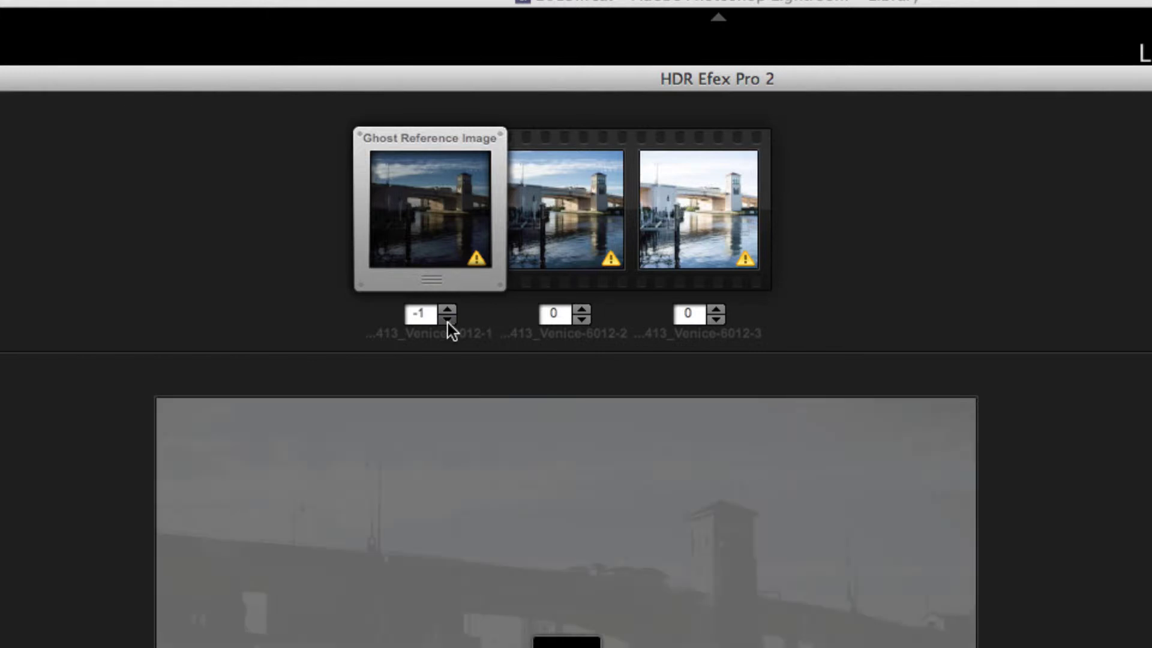
pyautogui.click(448, 321)
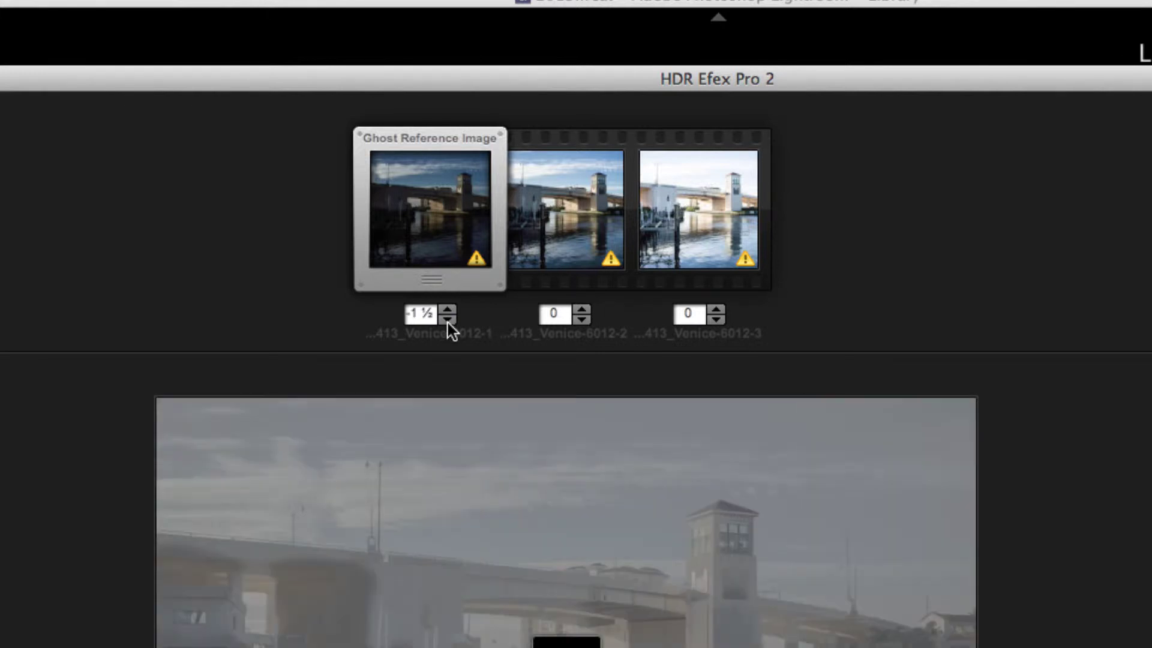
pyautogui.click(447, 321)
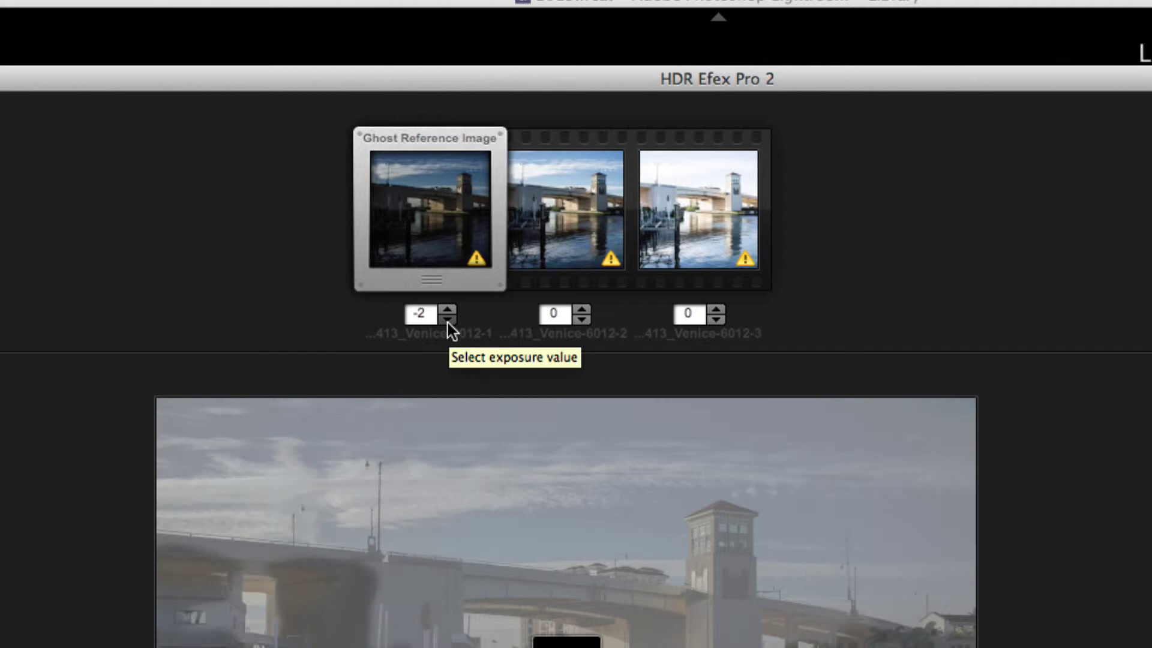
# - Make the bright copy ghost reference at +2 EV and create the HDR merge
pyautogui.click(684, 207)
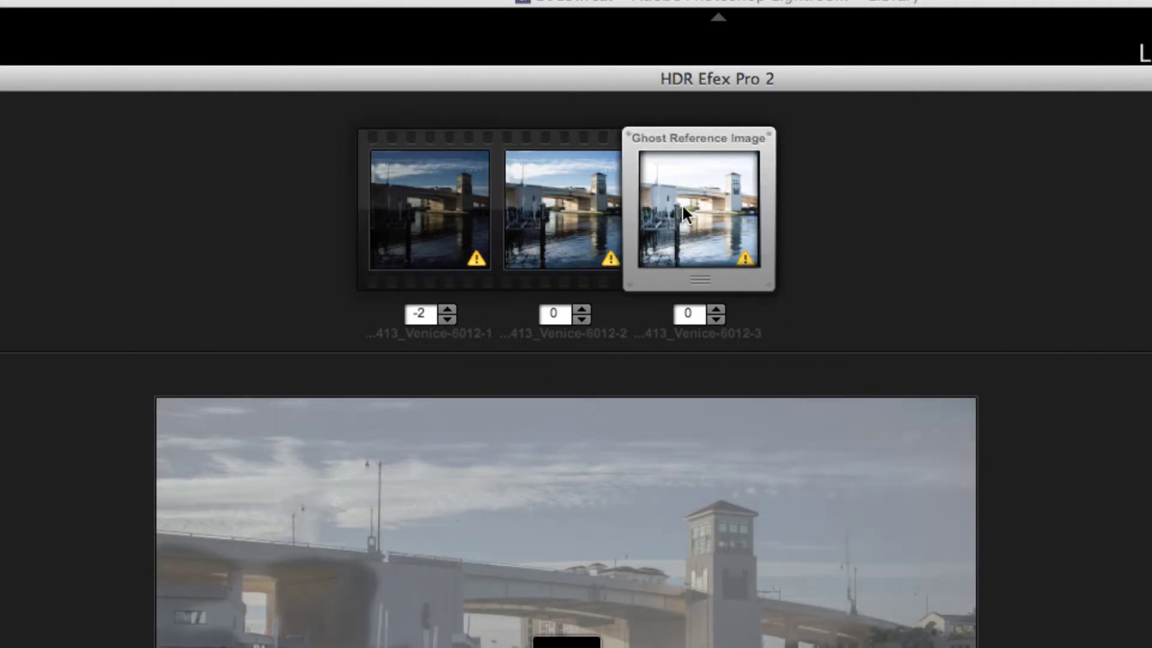
pyautogui.click(717, 309)
pyautogui.click(716, 309)
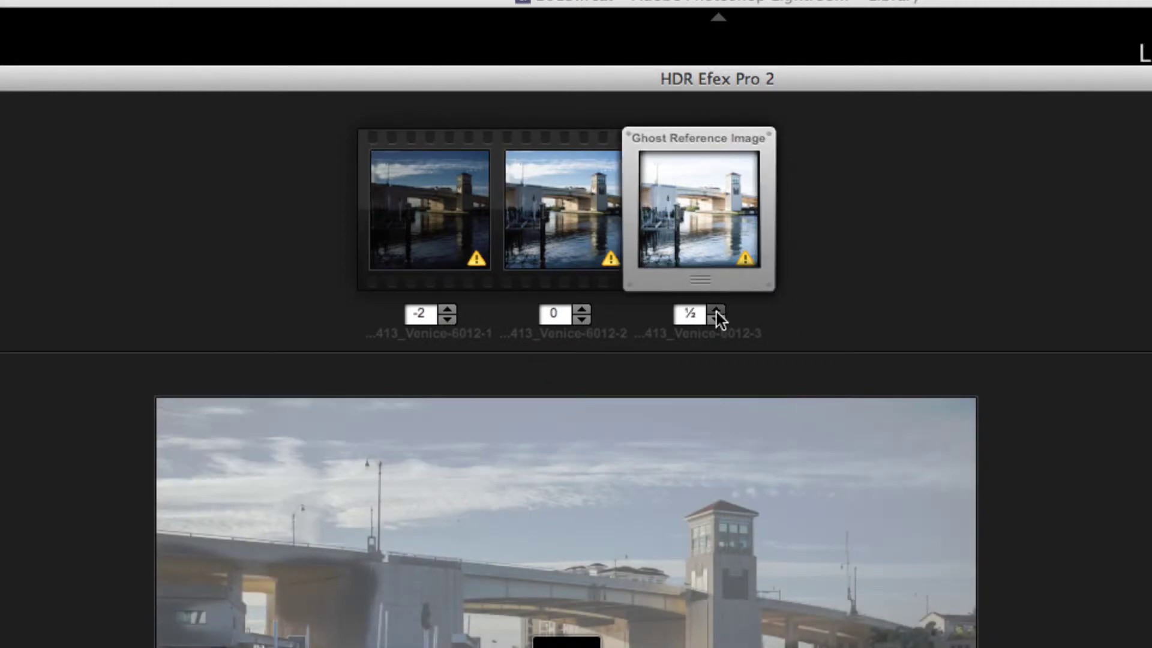
pyautogui.click(716, 309)
pyautogui.click(716, 309)
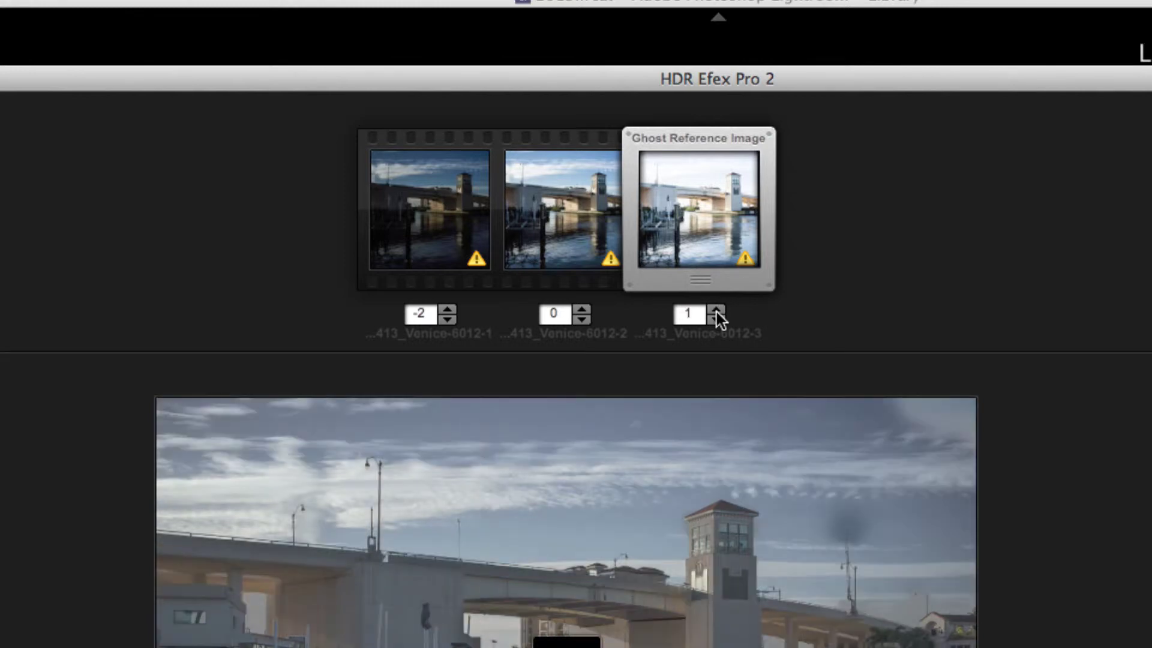
pyautogui.click(716, 309)
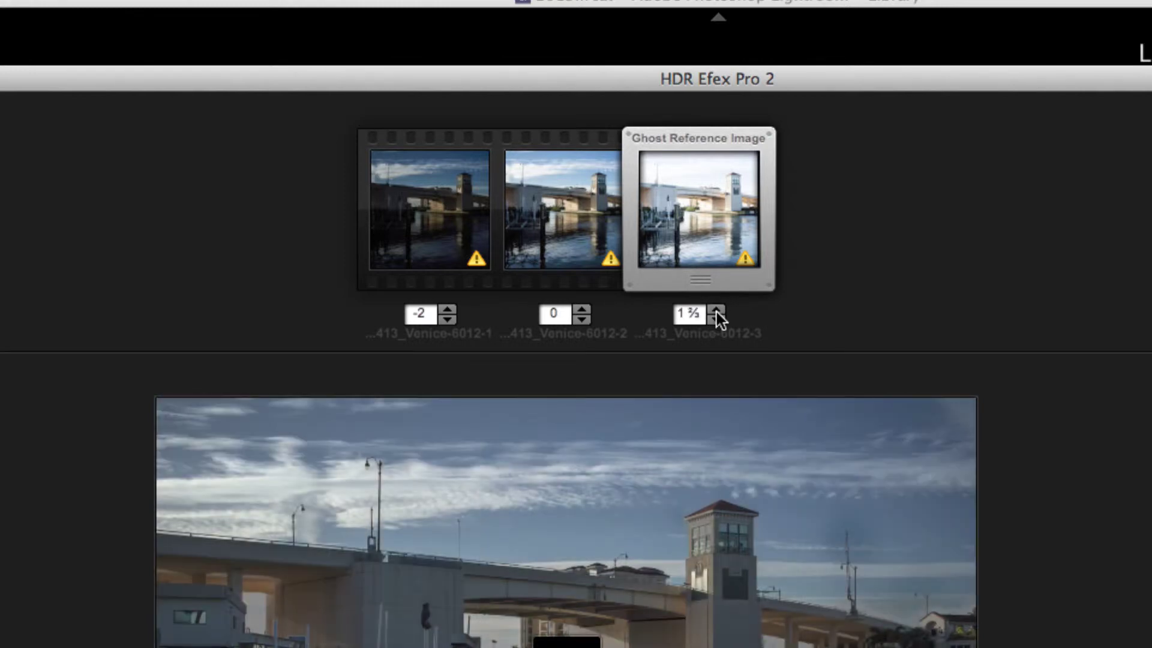
pyautogui.click(717, 309)
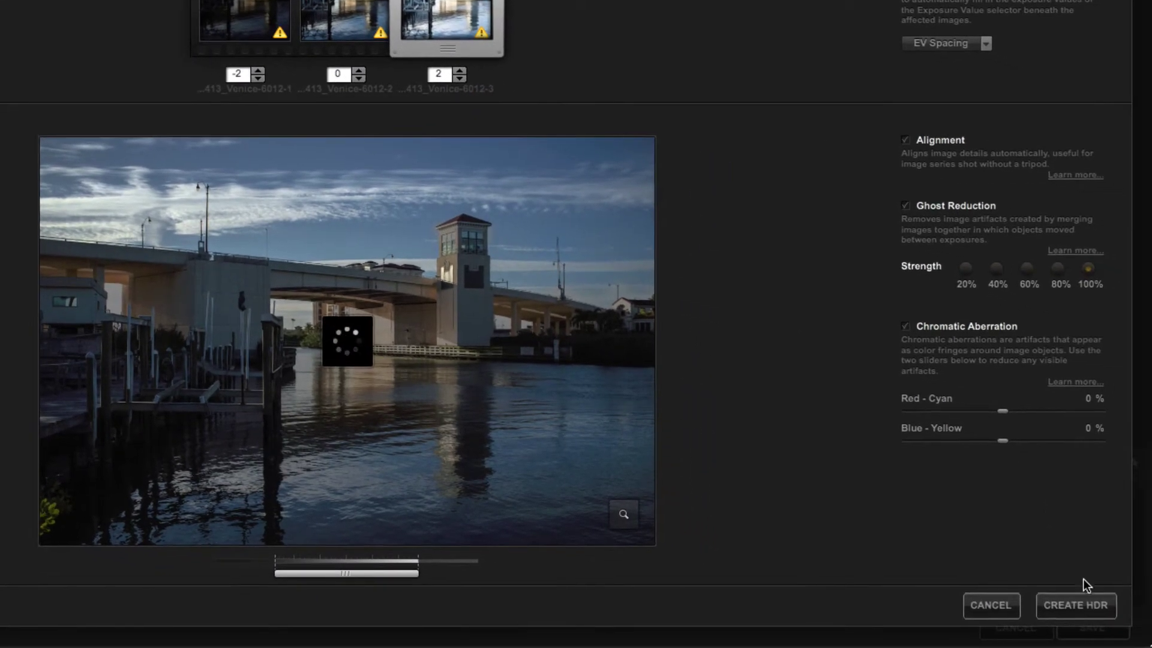
pyautogui.click(1078, 606)
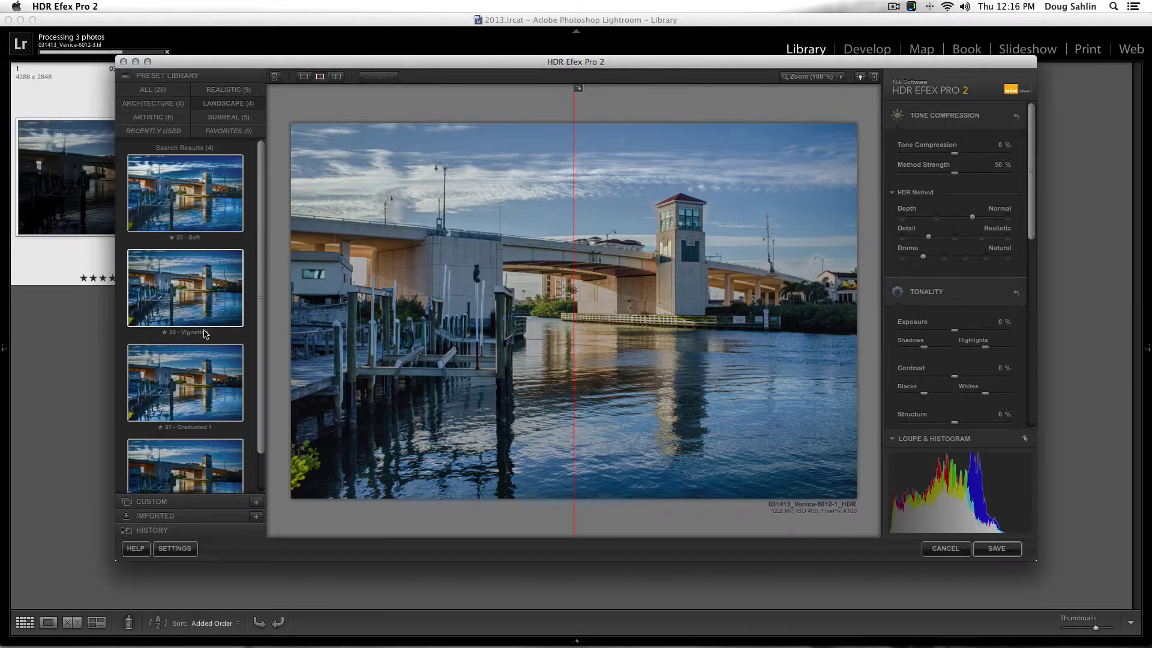
# - Filter the Preset Library to the REALISTIC (9) category
pyautogui.scroll(-1, 204, 335)
pyautogui.scroll(-2, 204, 335)
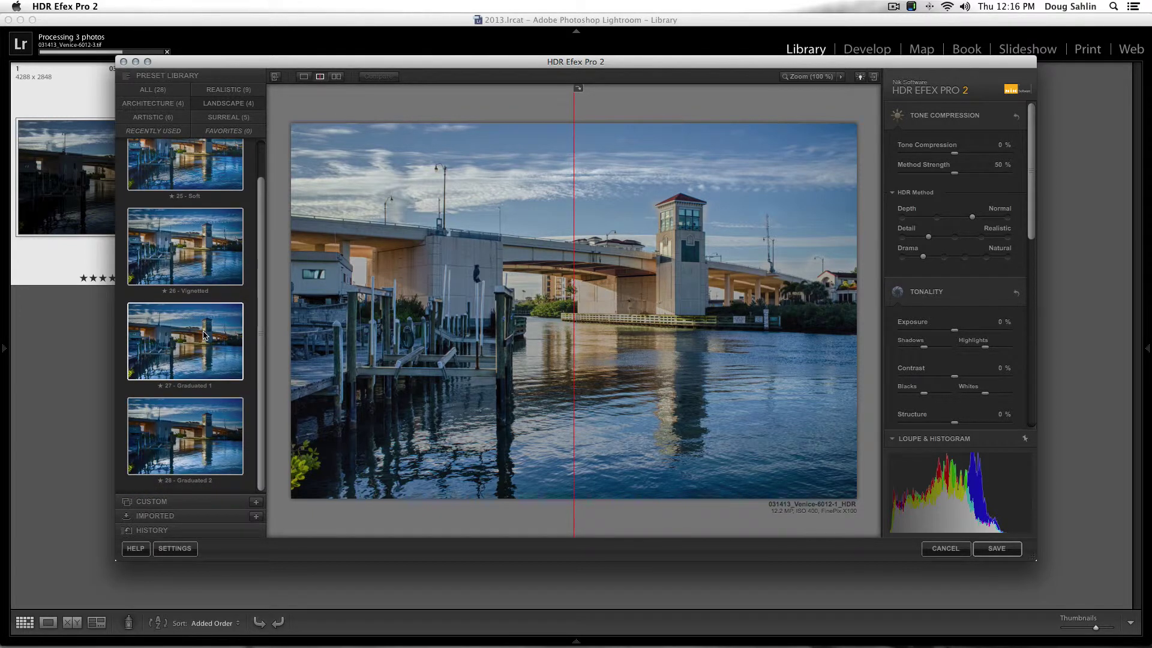
pyautogui.click(215, 91)
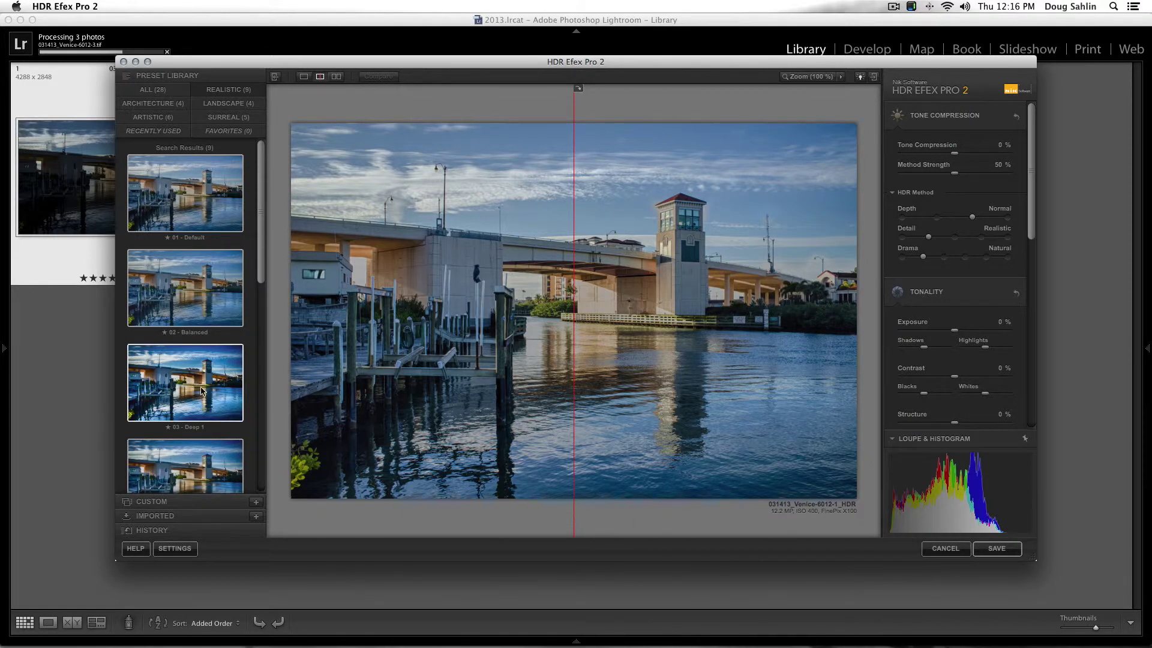
# - Compare 05 Detailed 1, 06 Detailed 2 and 04 Deep 2, then apply 02 - Balanced
pyautogui.scroll(-8, 256, 270)
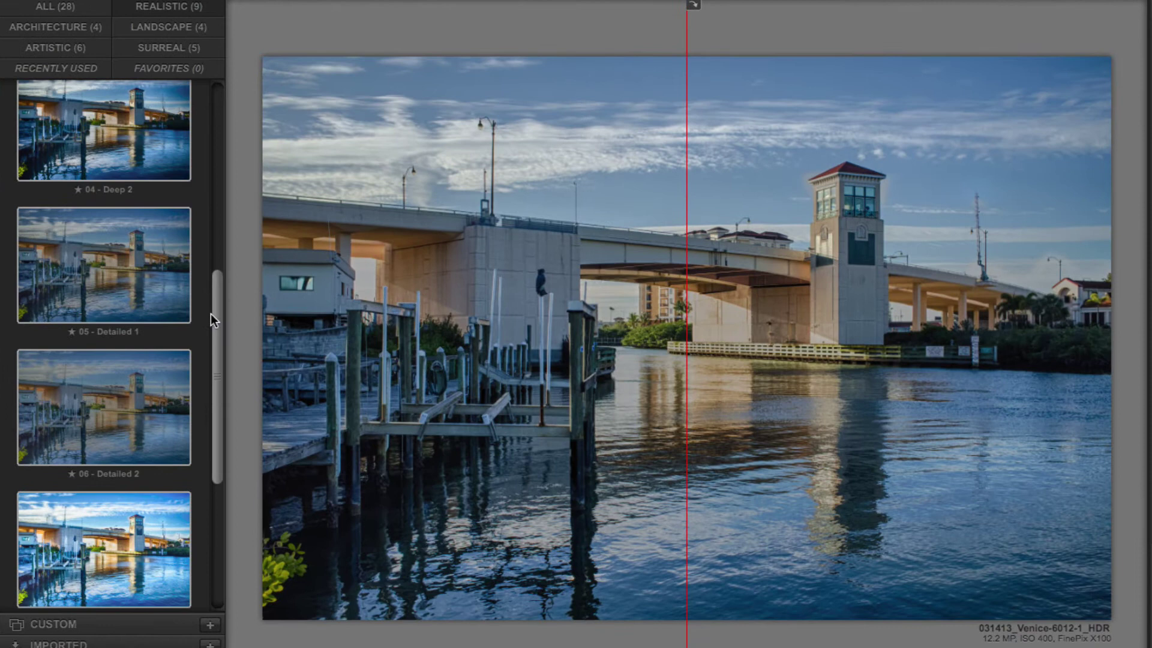
pyautogui.click(125, 275)
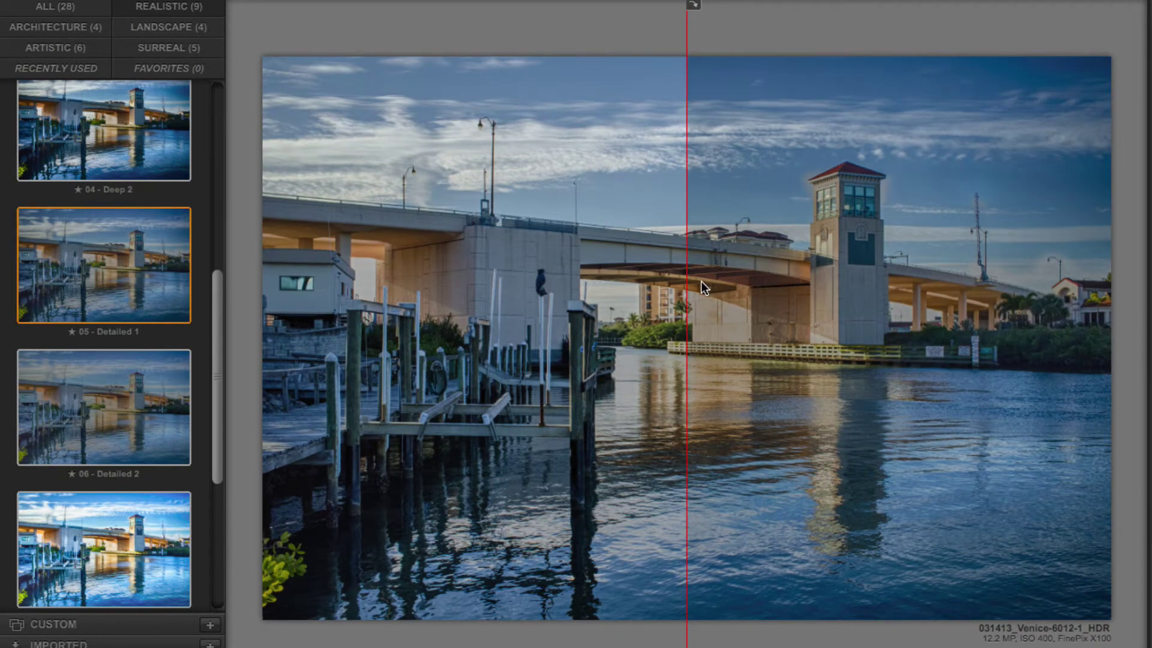
pyautogui.moveTo(686, 287); pyautogui.dragTo(264, 267)
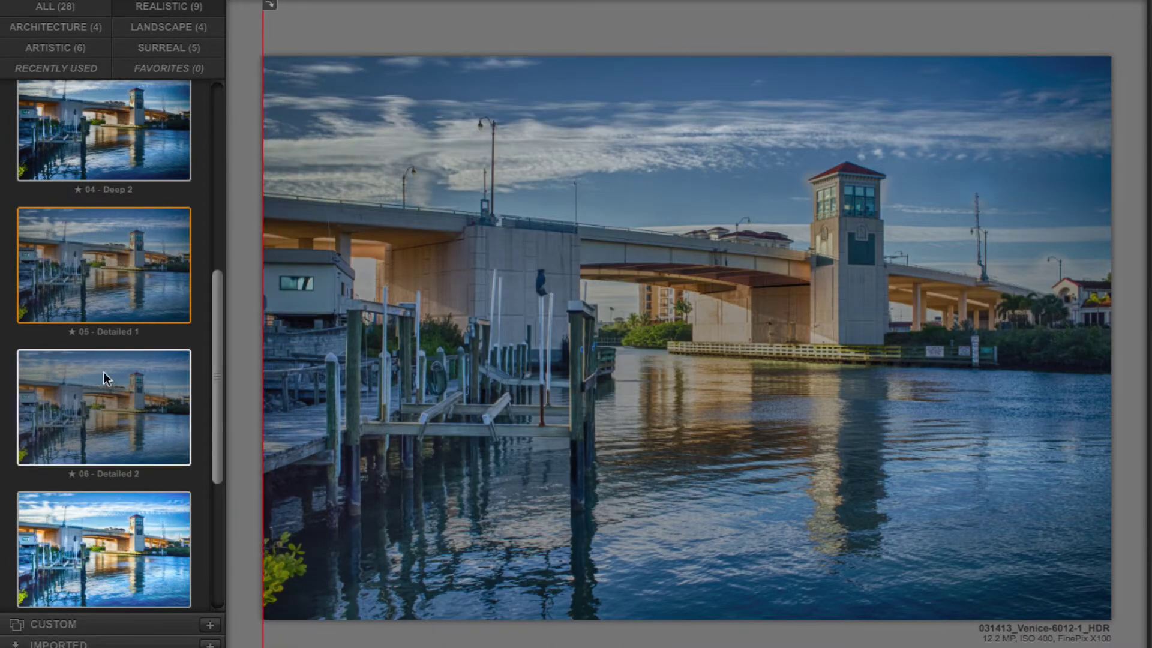
pyautogui.click(103, 437)
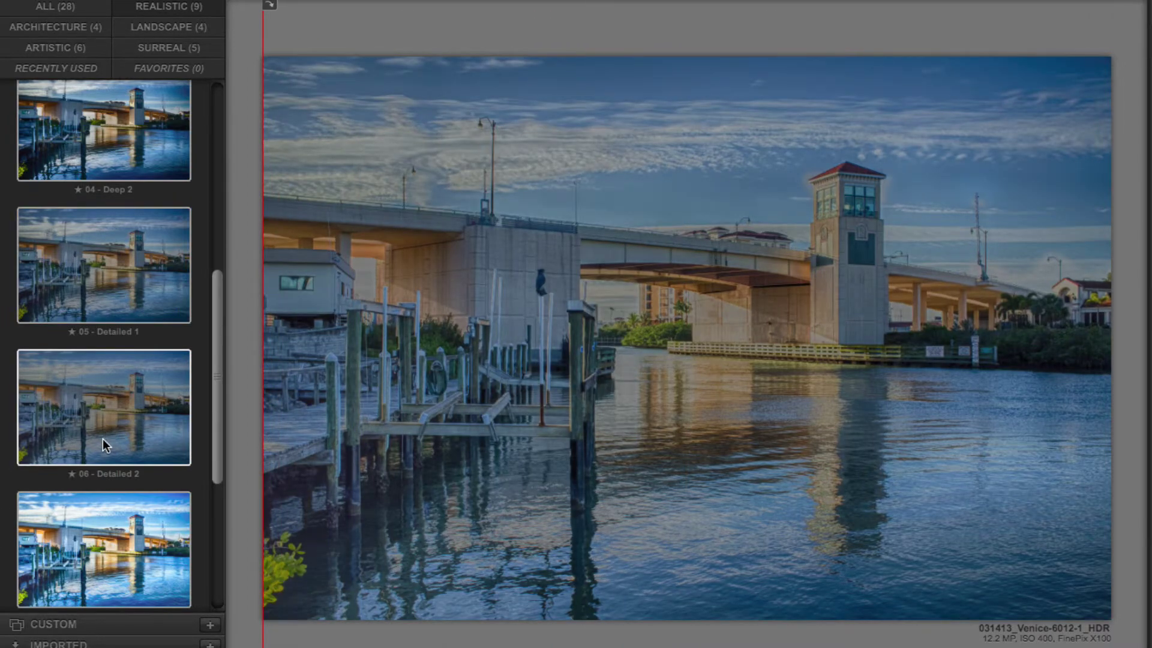
pyautogui.click(101, 264)
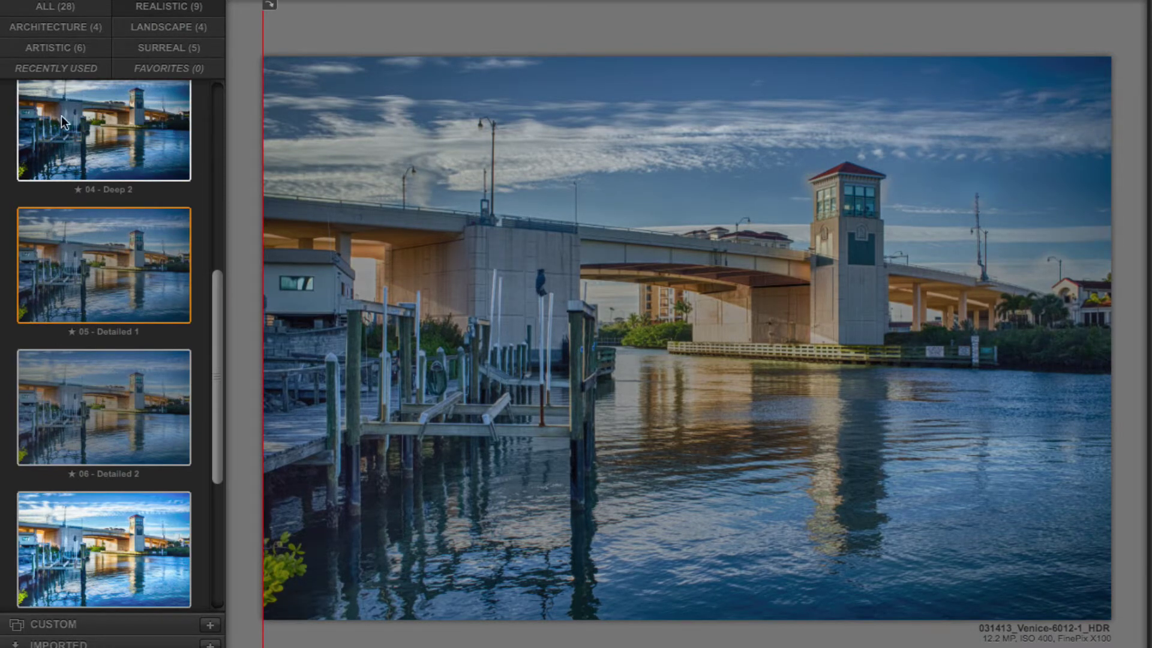
pyautogui.click(113, 132)
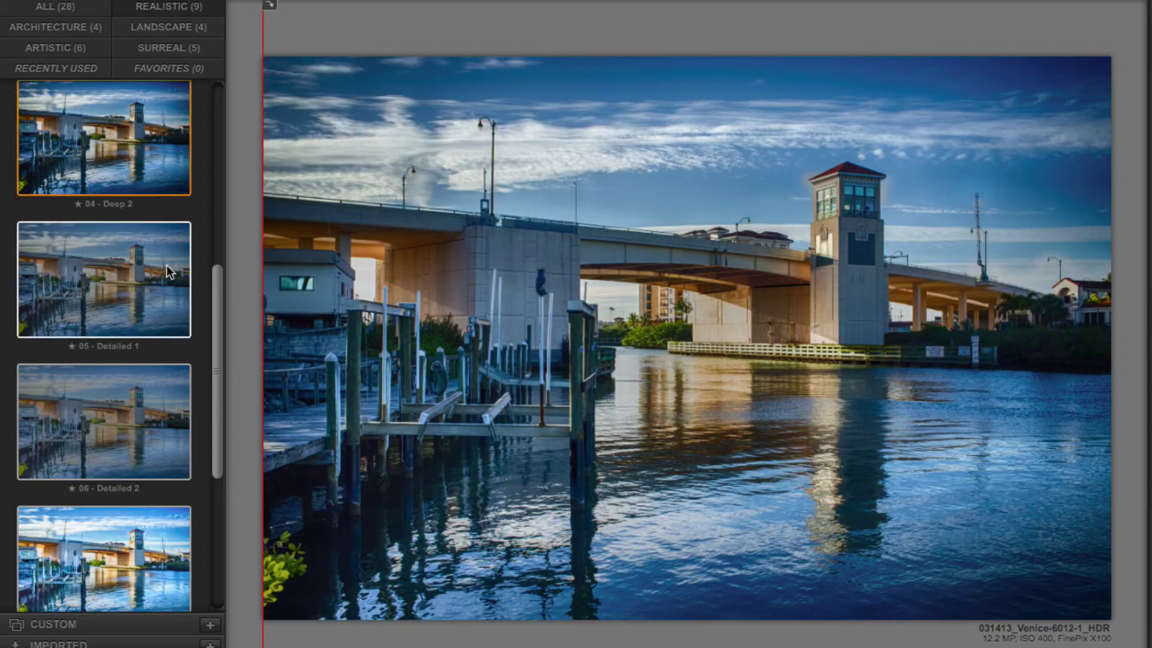
pyautogui.moveTo(218, 294); pyautogui.dragTo(217, 123)
pyautogui.click(104, 270)
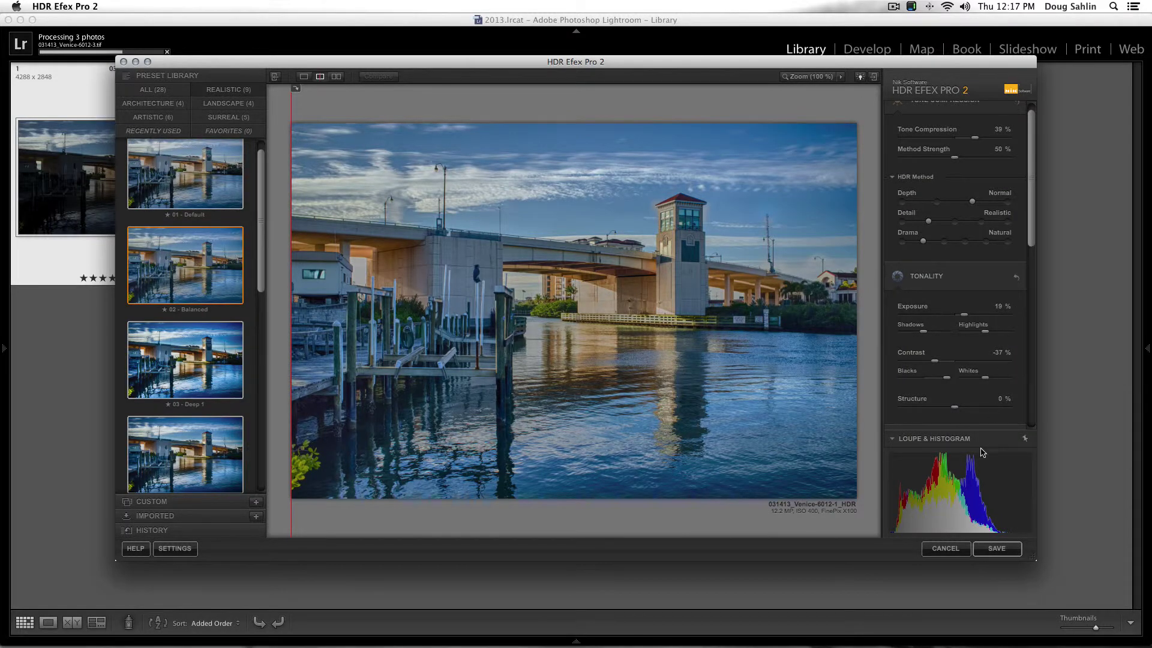
# - Save the 02 - Balanced HDR bridge image from HDR Efex Pro 2 back to Lightroom
pyautogui.click(997, 549)
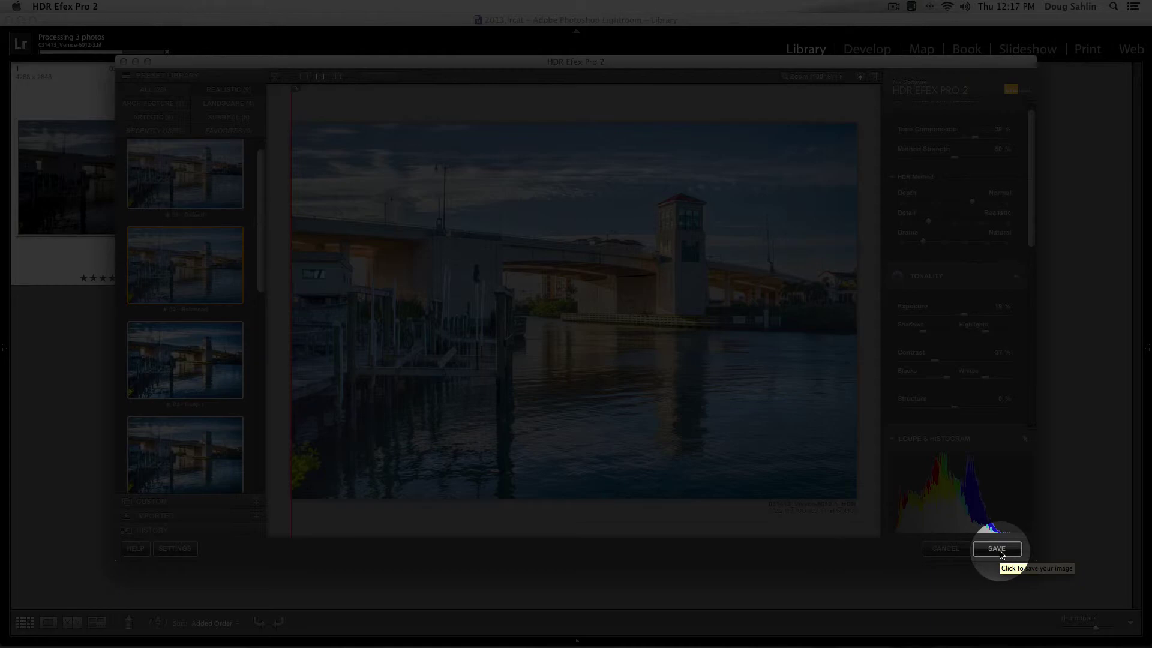